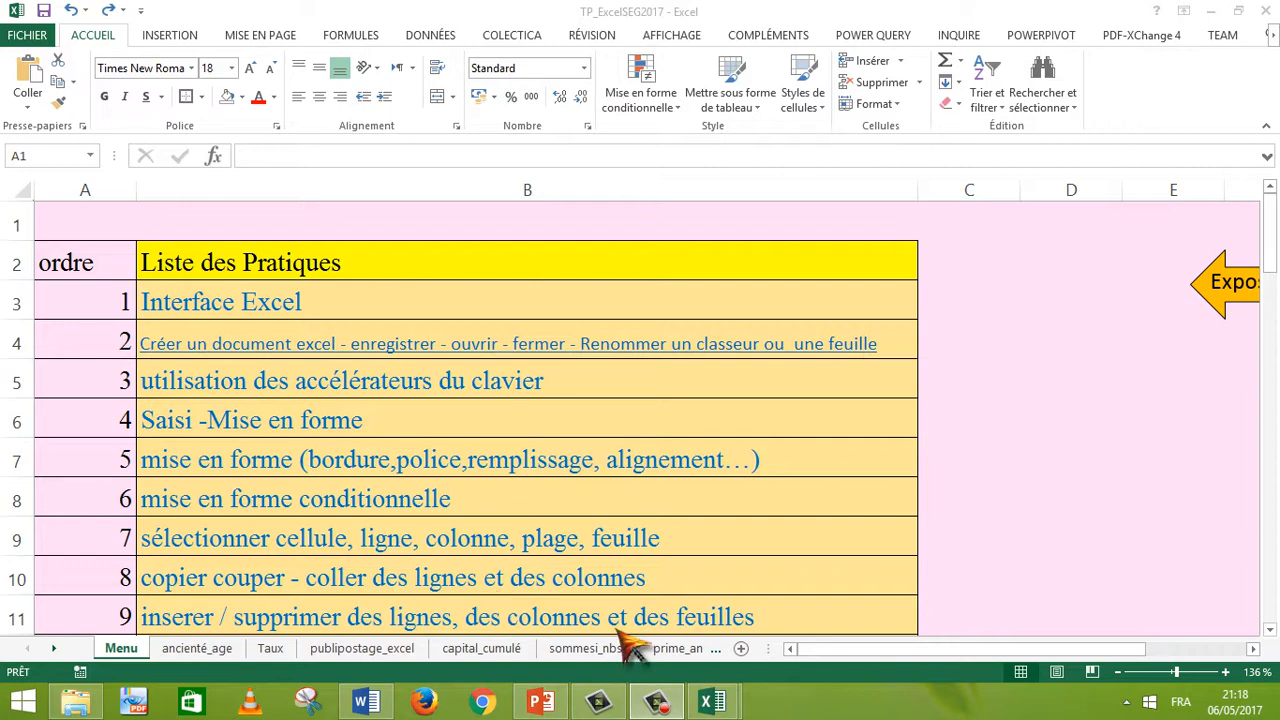
Step: Open the exercise "copier couper - coller des lignes et des colonnes" from the list of practices
{"action": "left_click", "coordinate": [443, 578]}
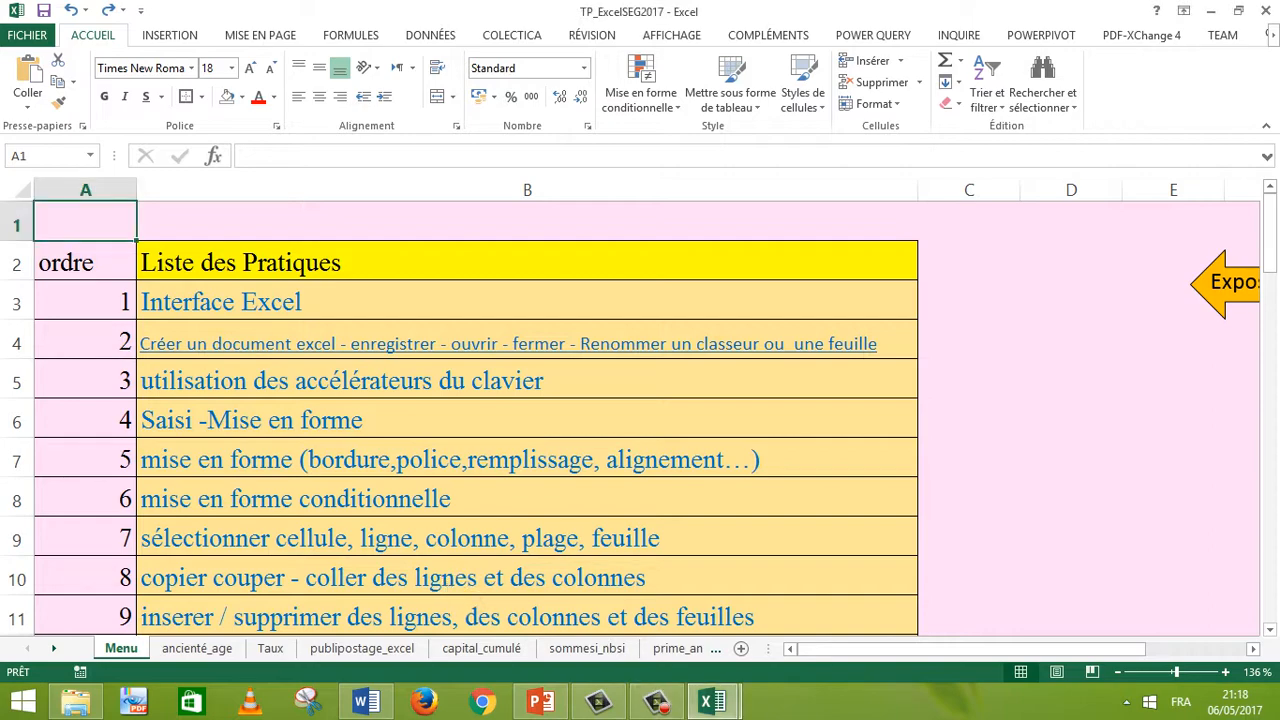
{"action": "left_click", "coordinate": [520, 580]}
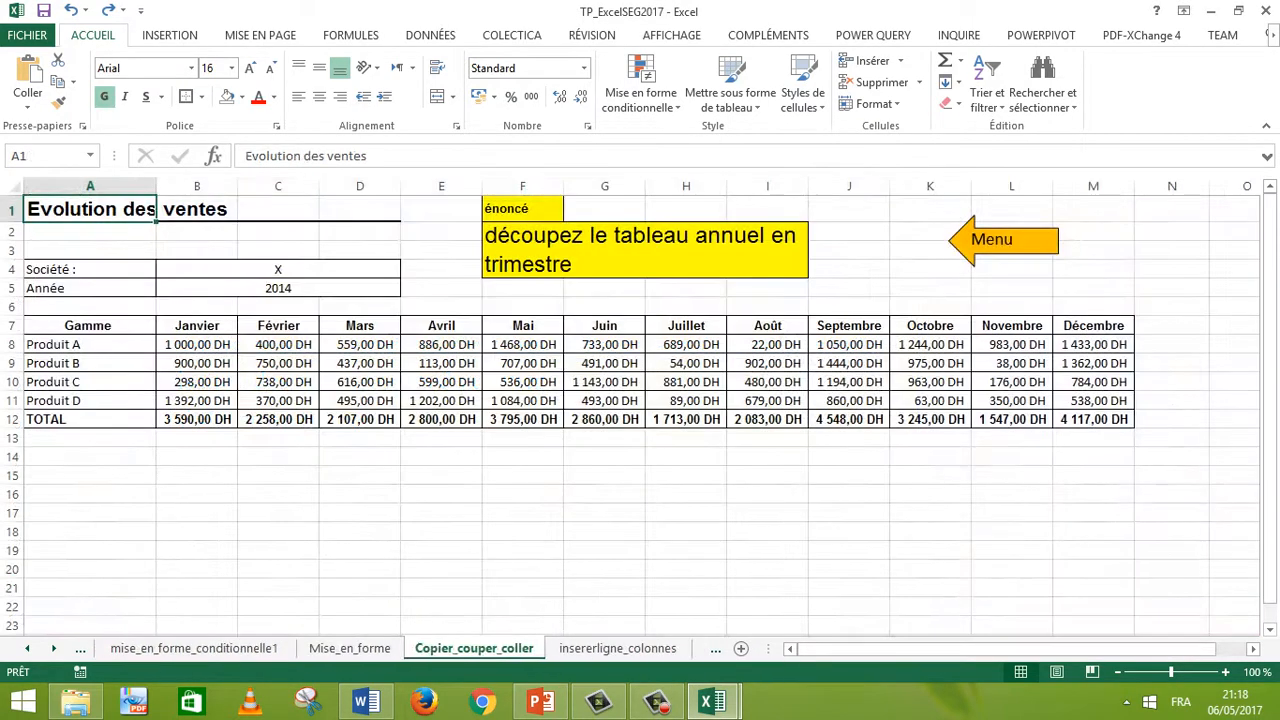
{"action": "left_click", "coordinate": [523, 532]}
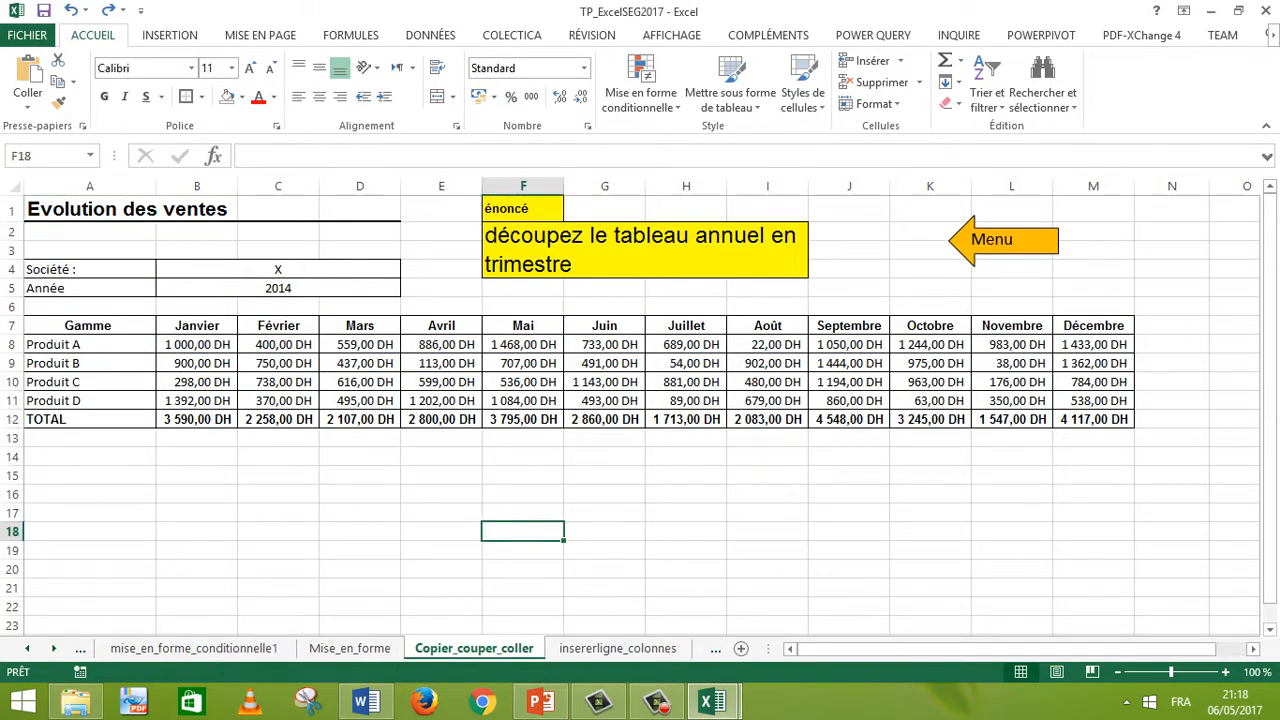
{"action": "left_click", "coordinate": [278, 513]}
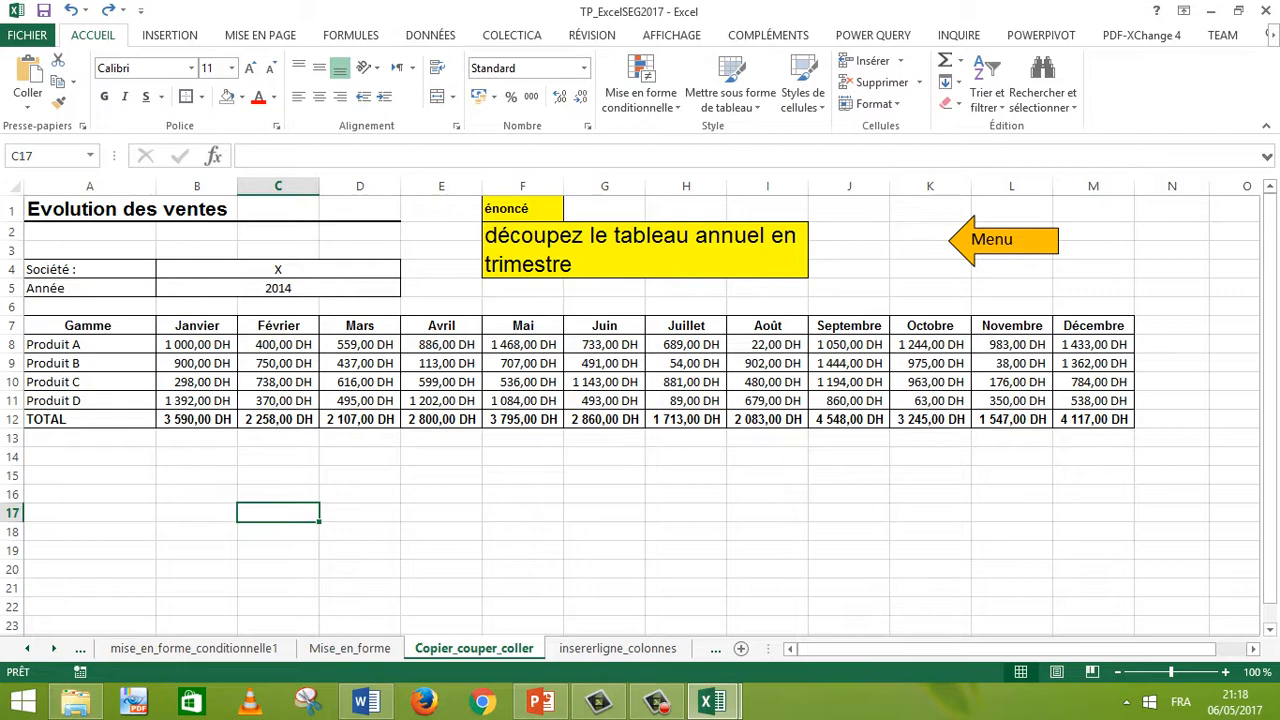
{"action": "left_click", "coordinate": [849, 288]}
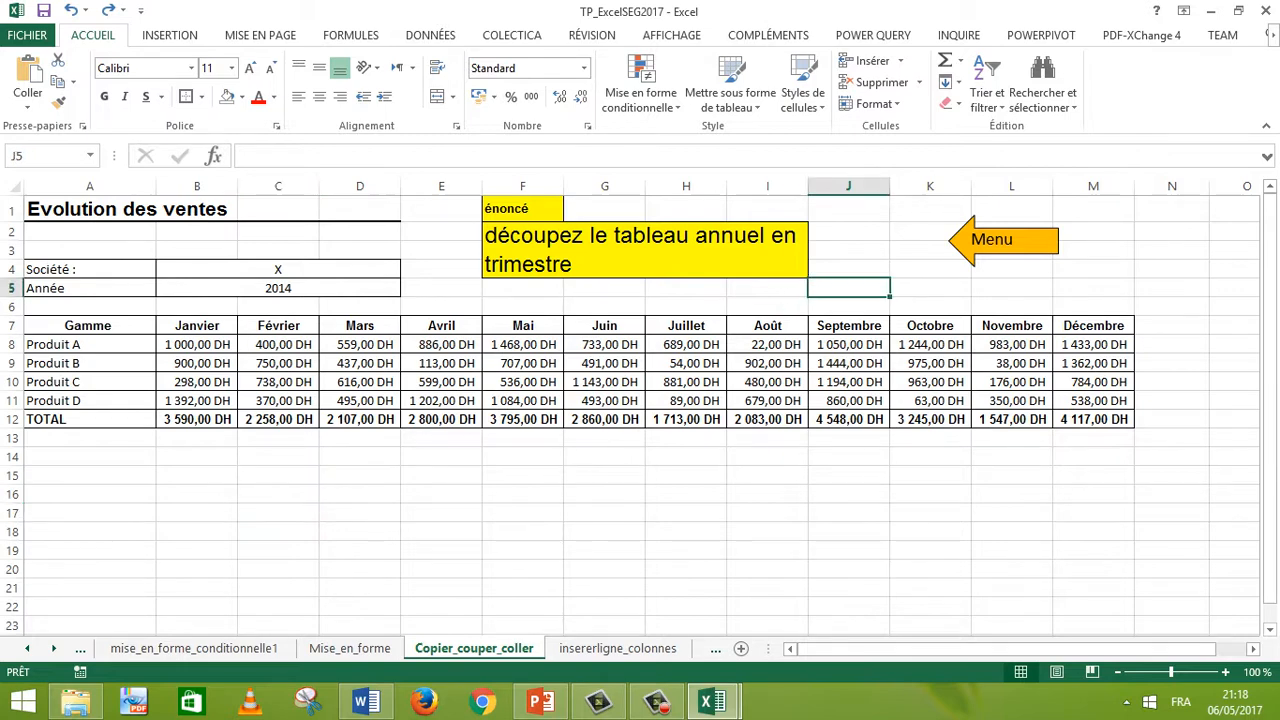
Step: Copy the Gamme column with the Janvier to Mars figures (A7:D11), without the TOTAL row, and paste it at A17
{"action": "left_click_drag", "start_coordinate": [60, 325], "coordinate": [360, 402]}
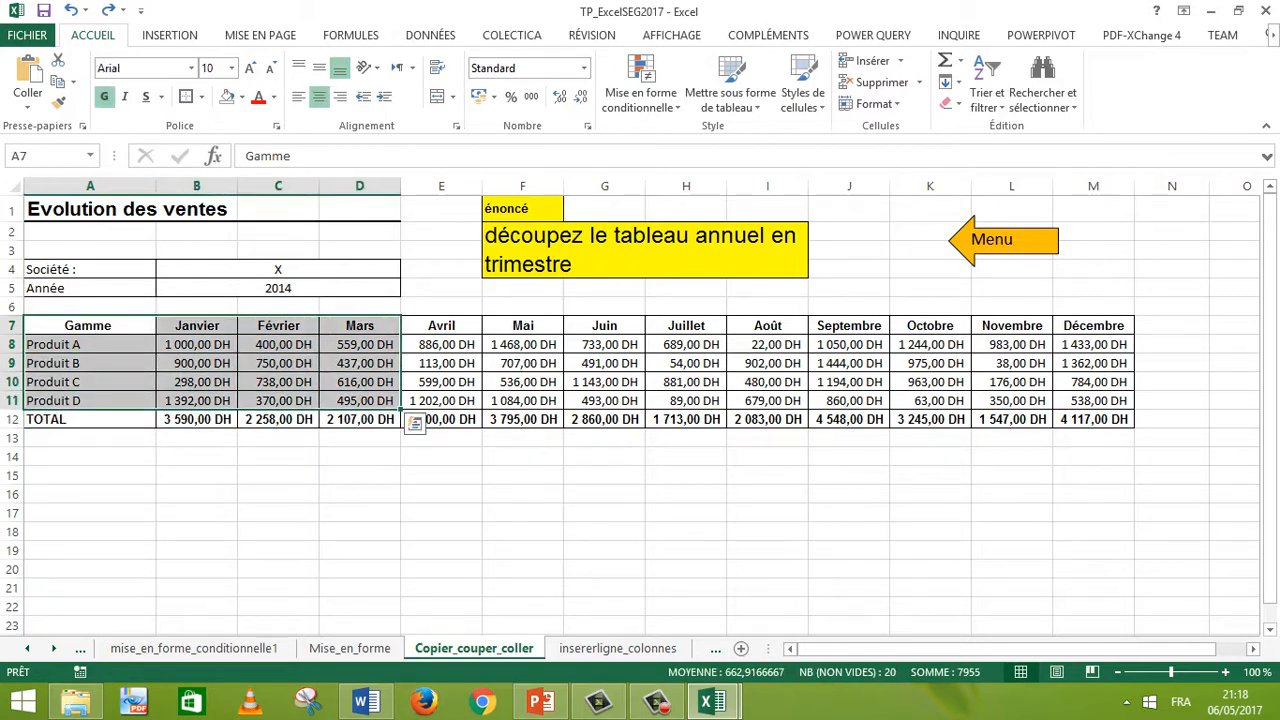
{"action": "key", "text": "ctrl+c"}
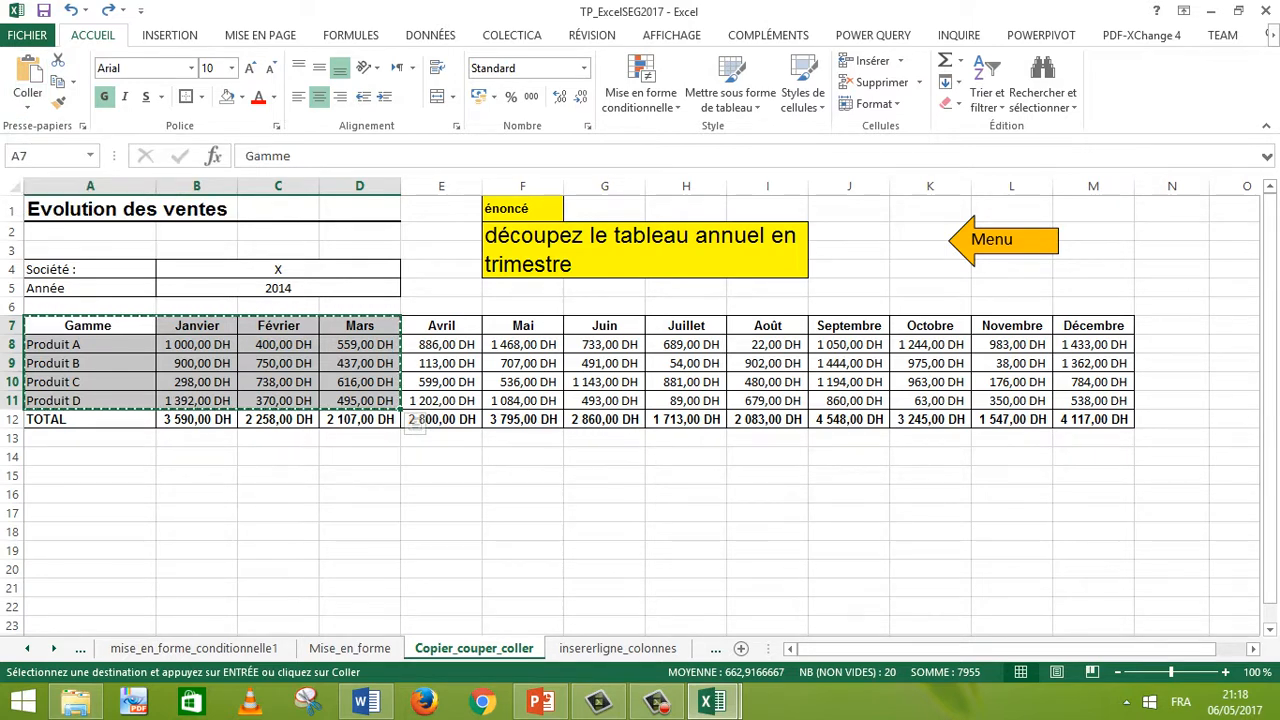
{"action": "left_click", "coordinate": [90, 513]}
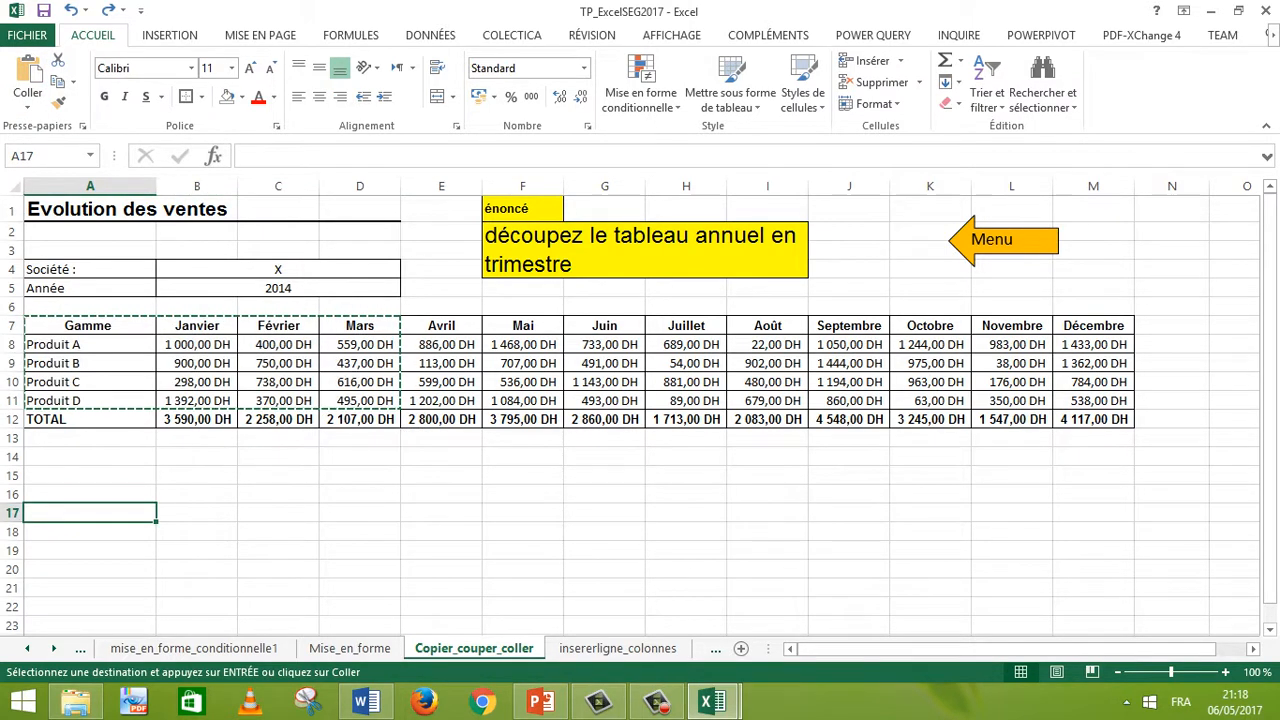
{"action": "key", "text": "ctrl+v"}
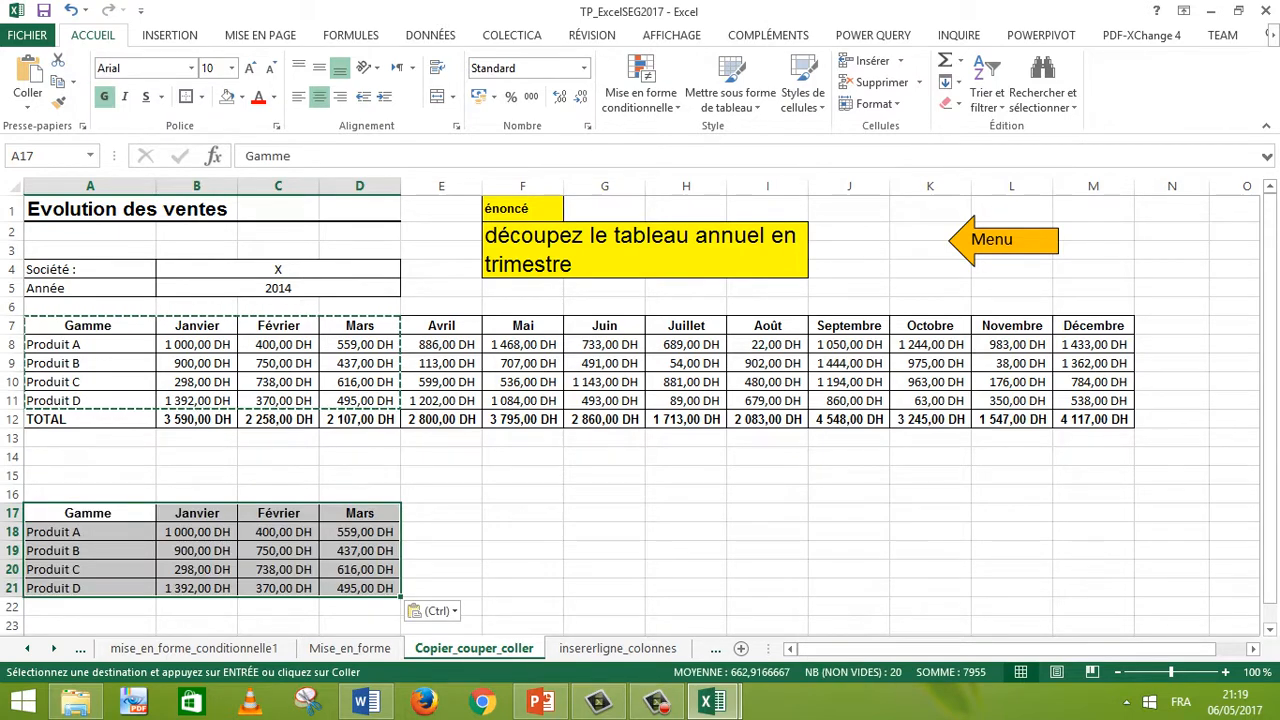
{"action": "left_click", "coordinate": [441, 569]}
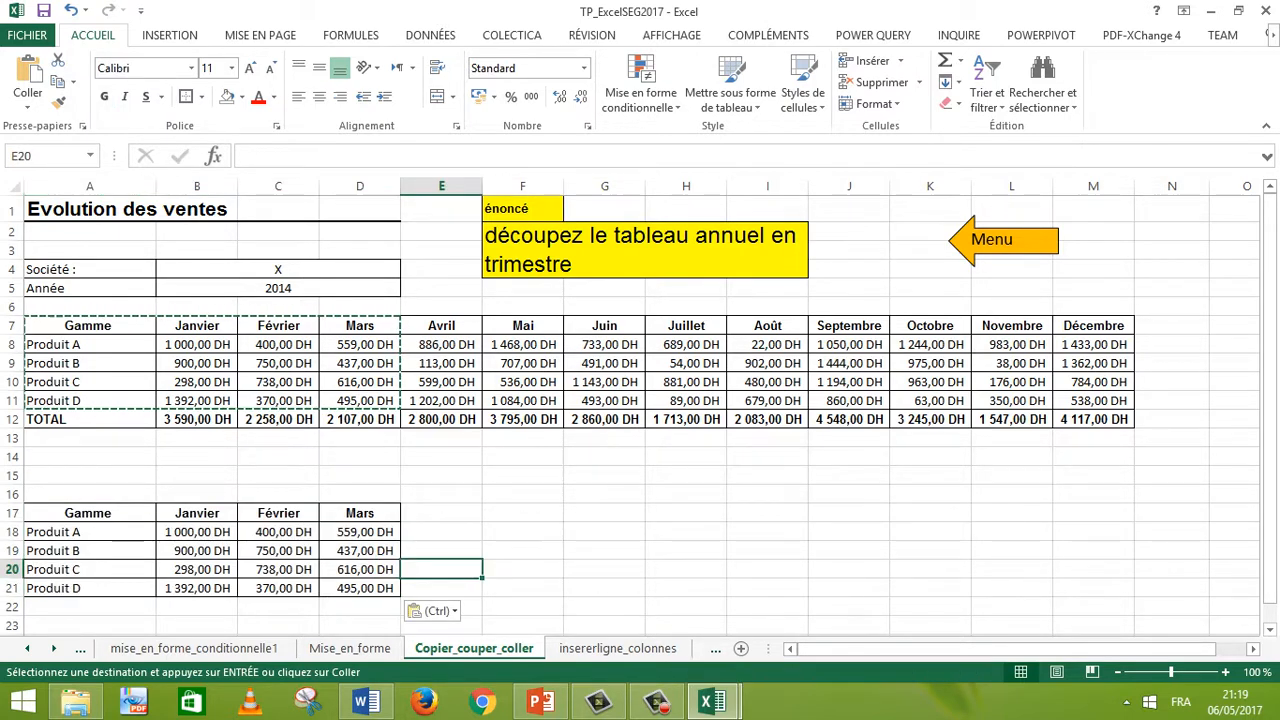
Step: Copy the Gamme column with its product names (A7:A11) into F17:F21 to start the second-quarter table
{"action": "left_click_drag", "start_coordinate": [90, 326], "coordinate": [90, 345]}
{"action": "left_click_drag", "start_coordinate": [90, 400], "coordinate": [88, 402]}
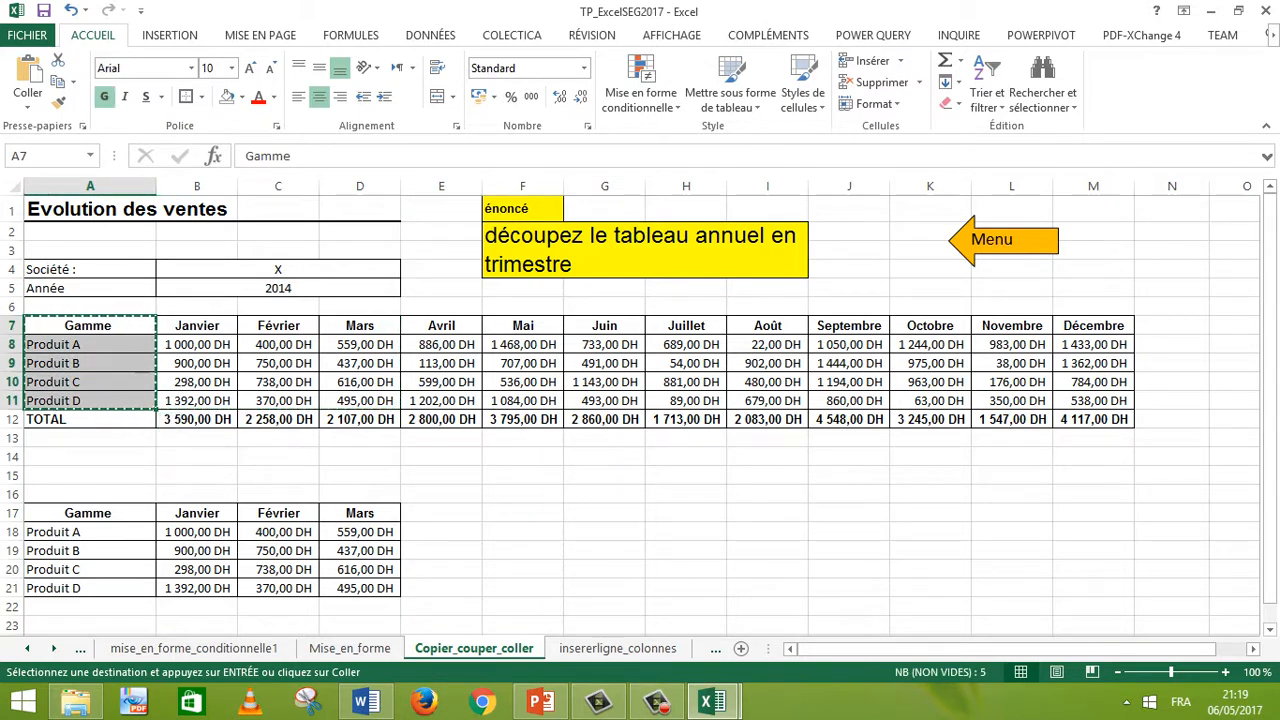
{"action": "left_click_drag", "start_coordinate": [522, 513], "coordinate": [522, 590]}
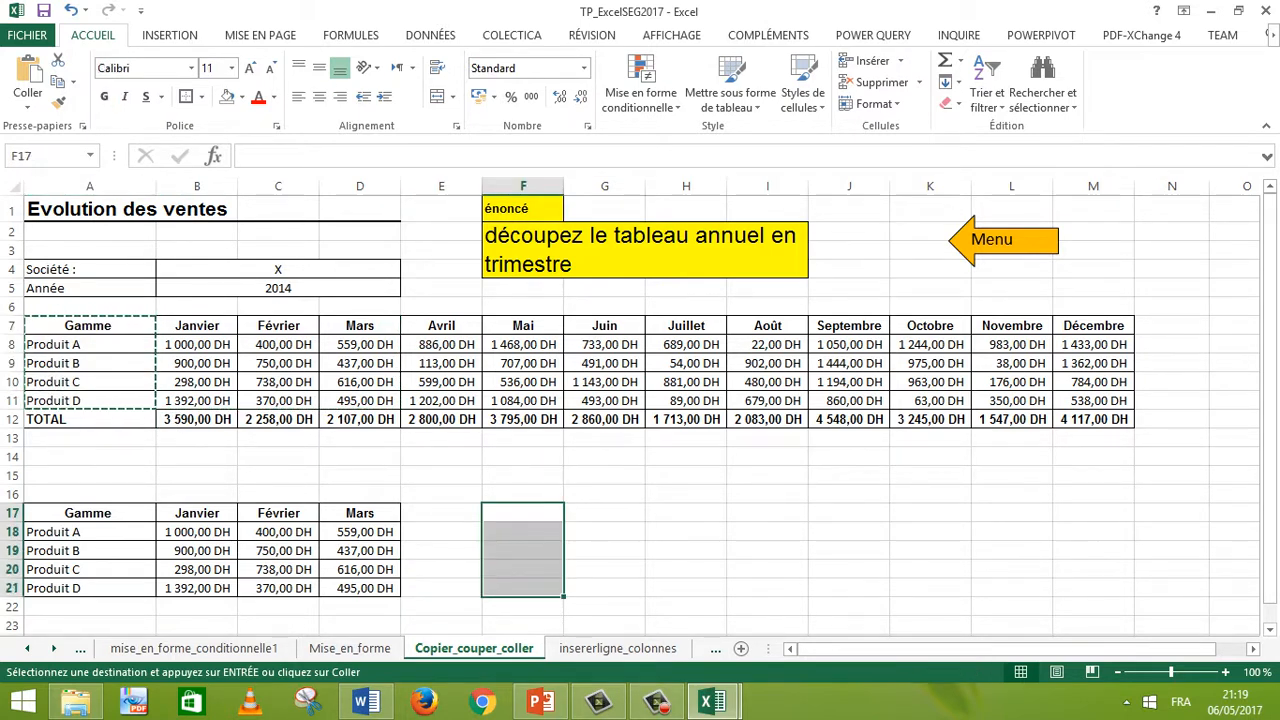
{"action": "key", "text": "ctrl+v"}
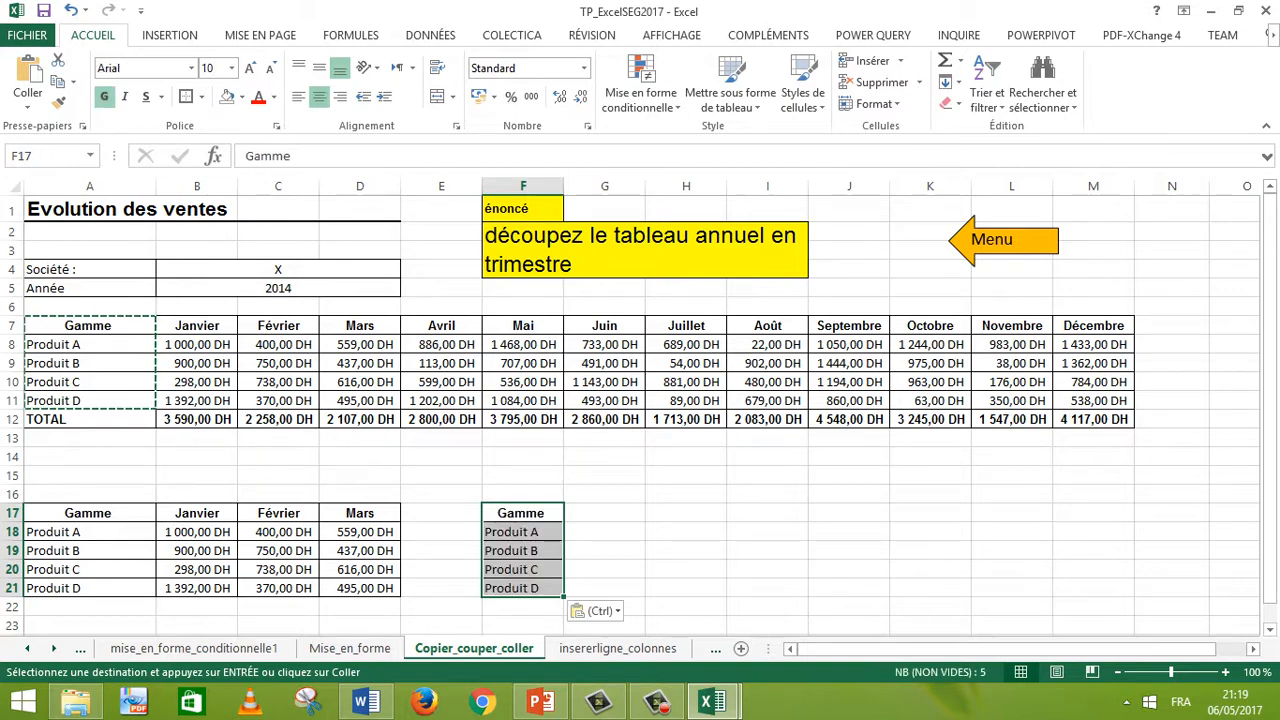
{"action": "left_click", "coordinate": [604, 551]}
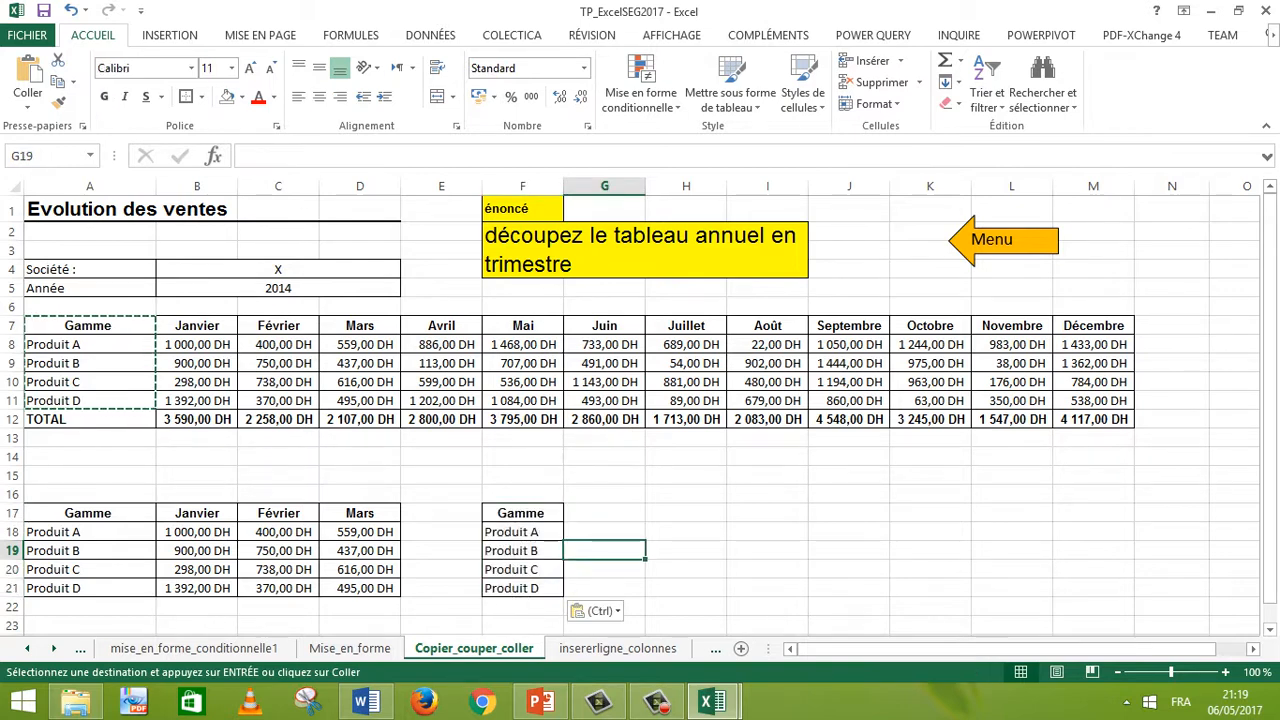
Step: Copy the Avril to Juin block (E7:G11) into G17:I21, beside the second table's Gamme column
{"action": "left_click_drag", "start_coordinate": [441, 325], "coordinate": [604, 400]}
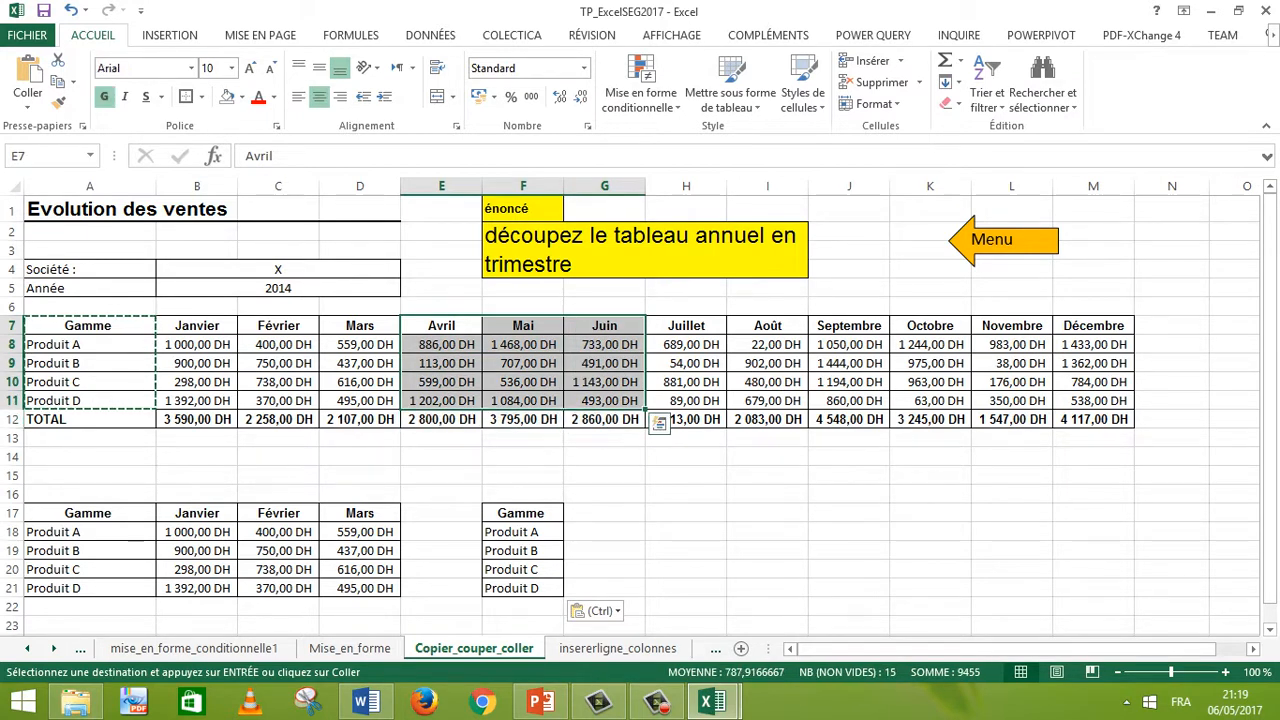
{"action": "key", "text": "ctrl+c"}
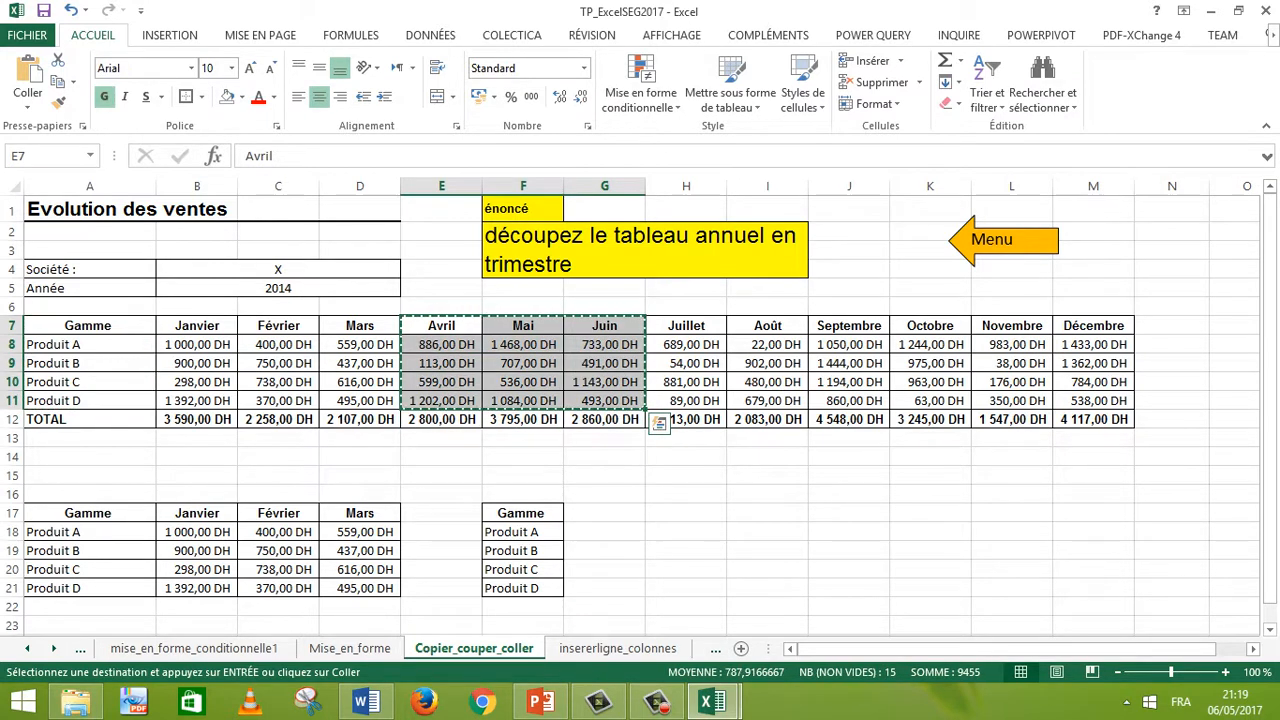
{"action": "left_click", "coordinate": [604, 513]}
{"action": "left_click_drag", "start_coordinate": [604, 513], "coordinate": [767, 588]}
{"action": "key", "text": "ctrl+v"}
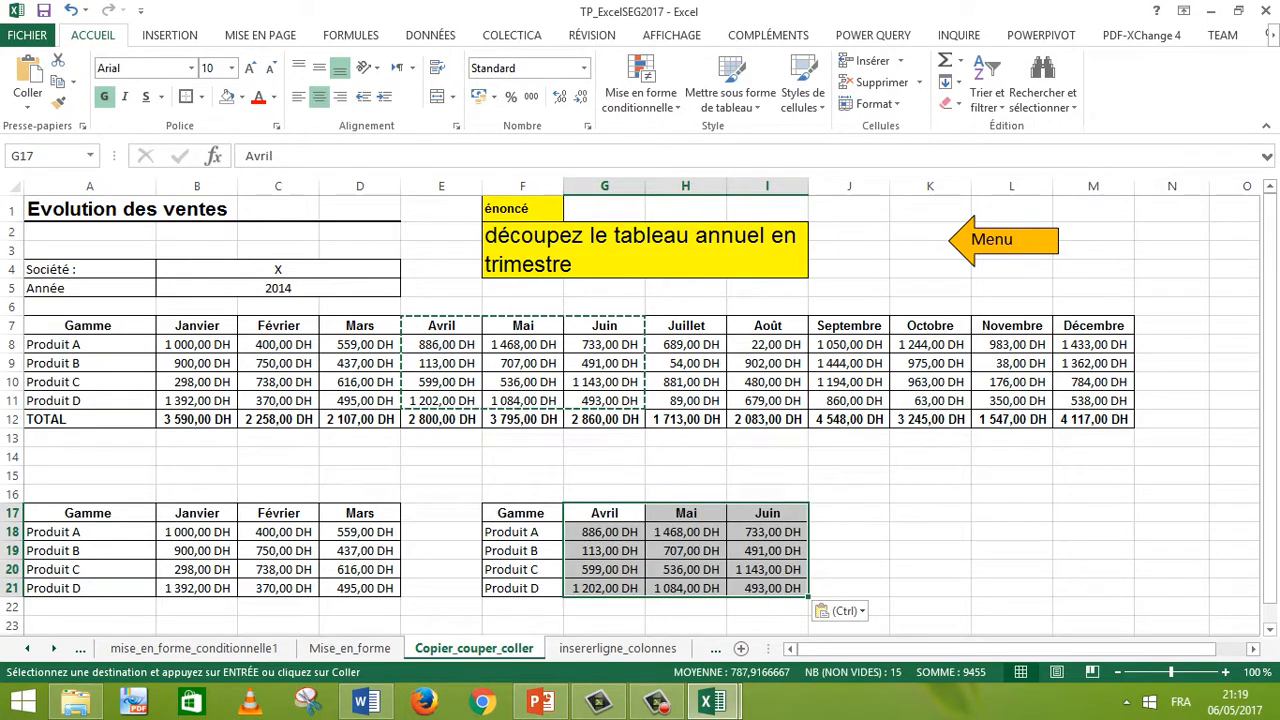
{"action": "left_click", "coordinate": [930, 550]}
Step: Copy the second table's Gamme column (F17:F21) and paste it at K17 to start the third-quarter table
{"action": "left_click_drag", "start_coordinate": [522, 513], "coordinate": [522, 588]}
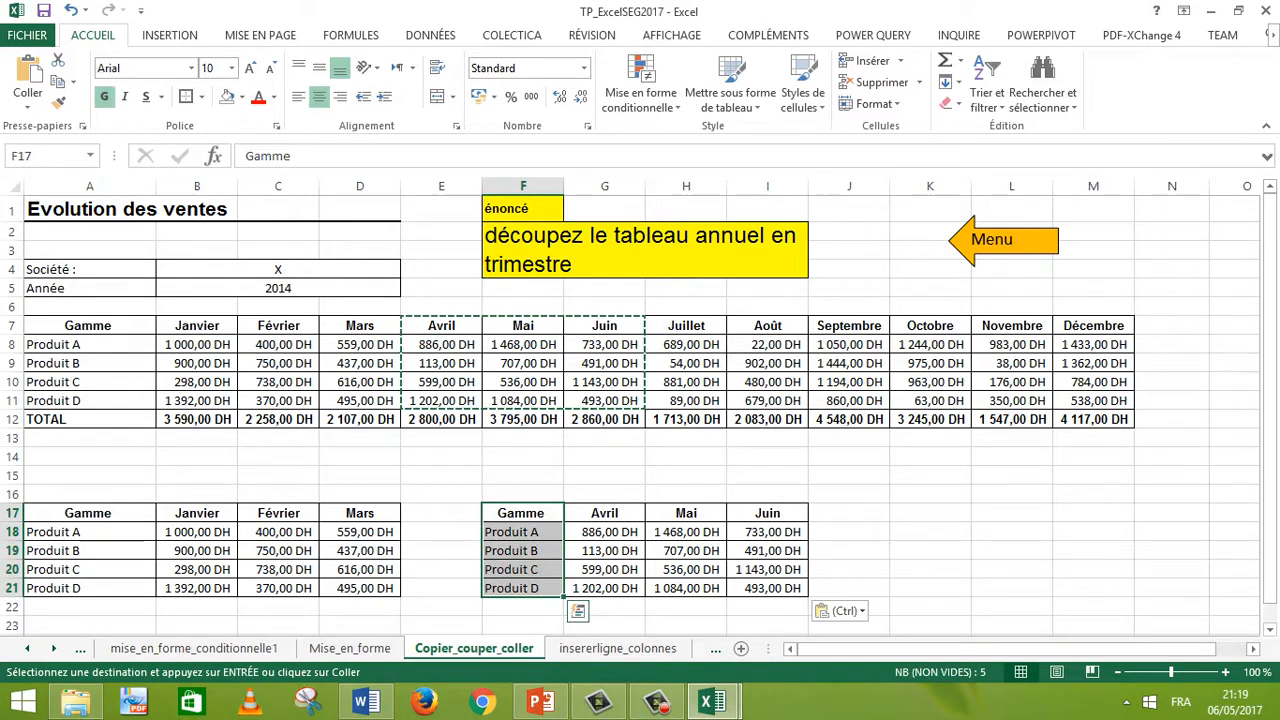
{"action": "key", "text": "ctrl+c"}
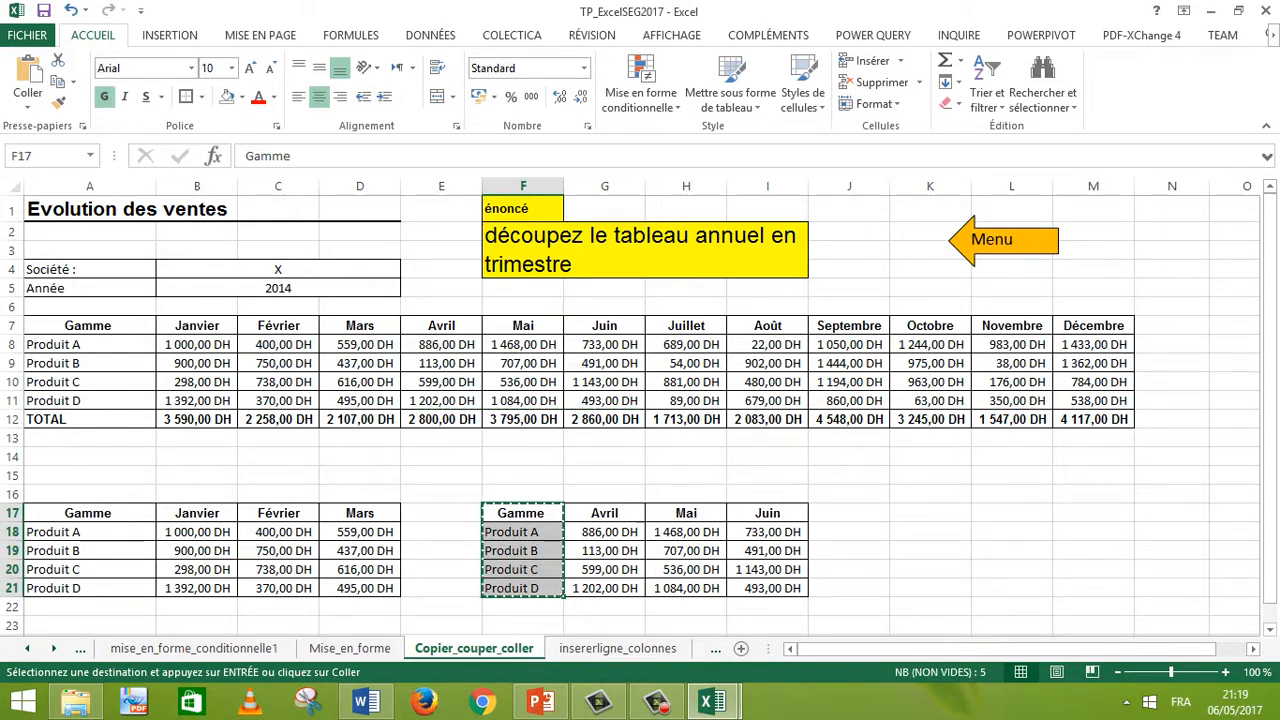
{"action": "left_click", "coordinate": [930, 513]}
{"action": "key", "text": "ctrl+v"}
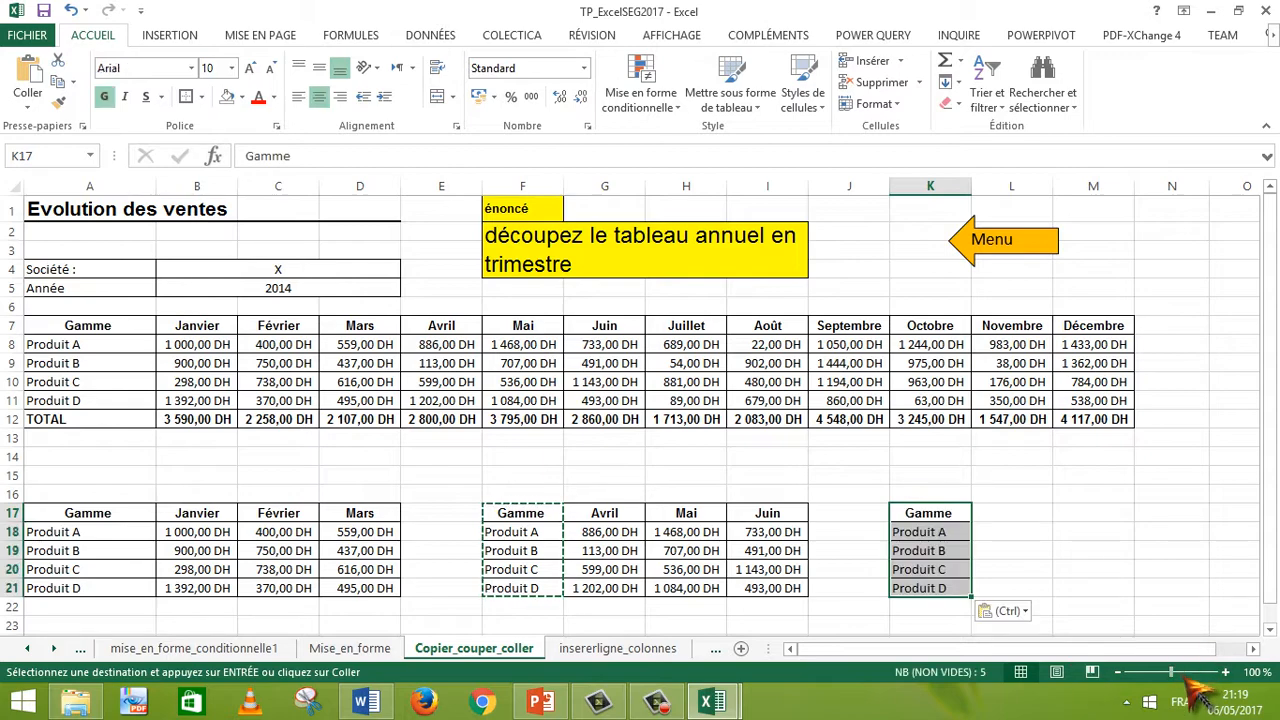
Step: Autofit the widths of columns I and H to their contents
{"action": "left_click_drag", "start_coordinate": [1172, 672], "coordinate": [1182, 673]}
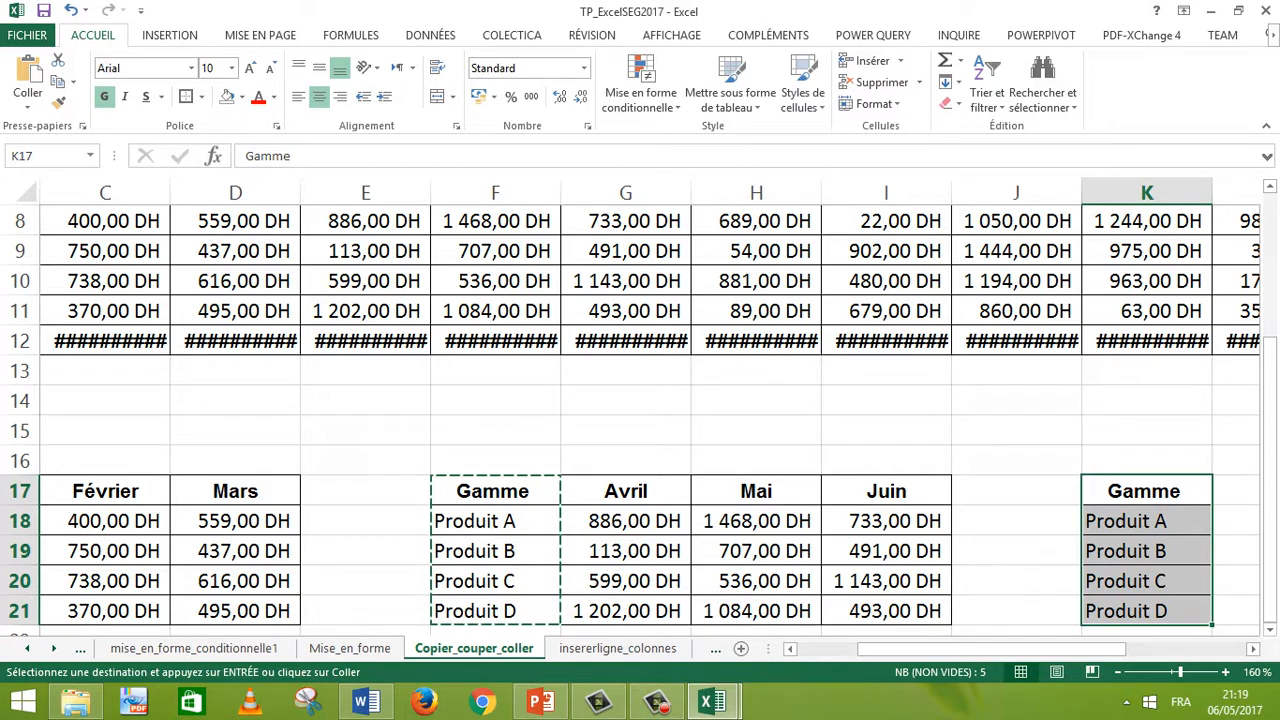
{"action": "double_click", "coordinate": [952, 192]}
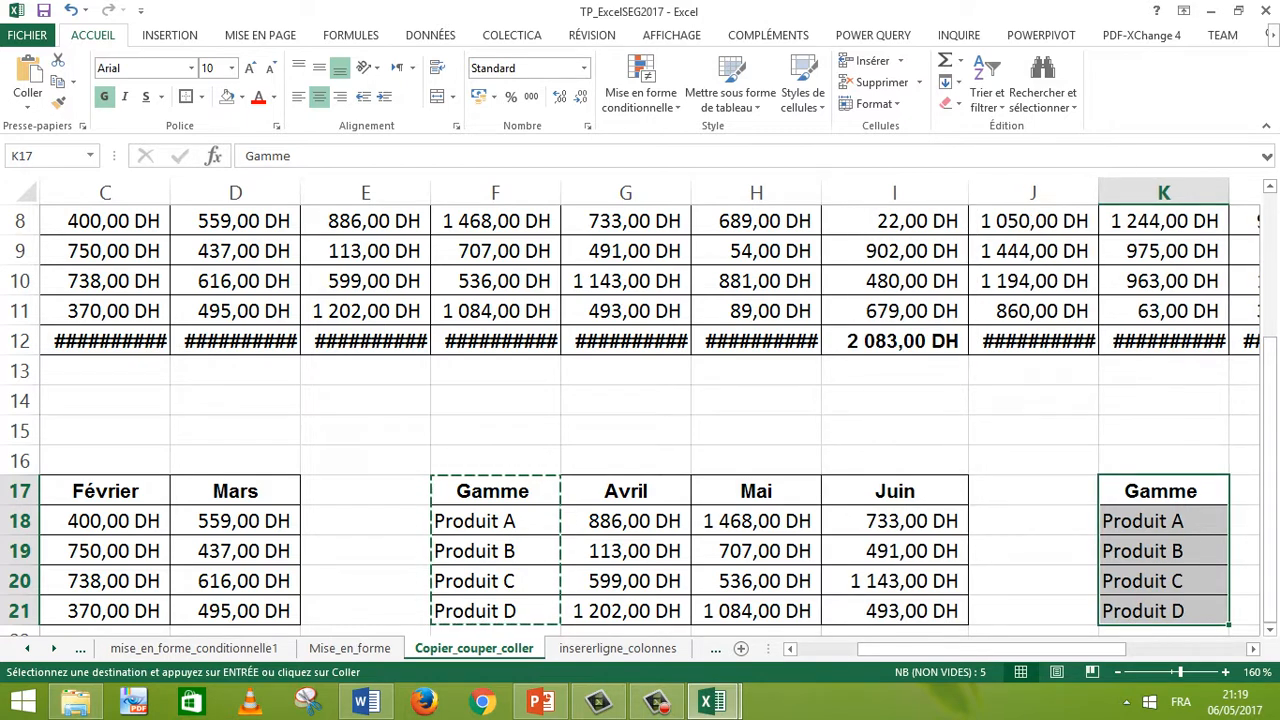
{"action": "double_click", "coordinate": [821, 192]}
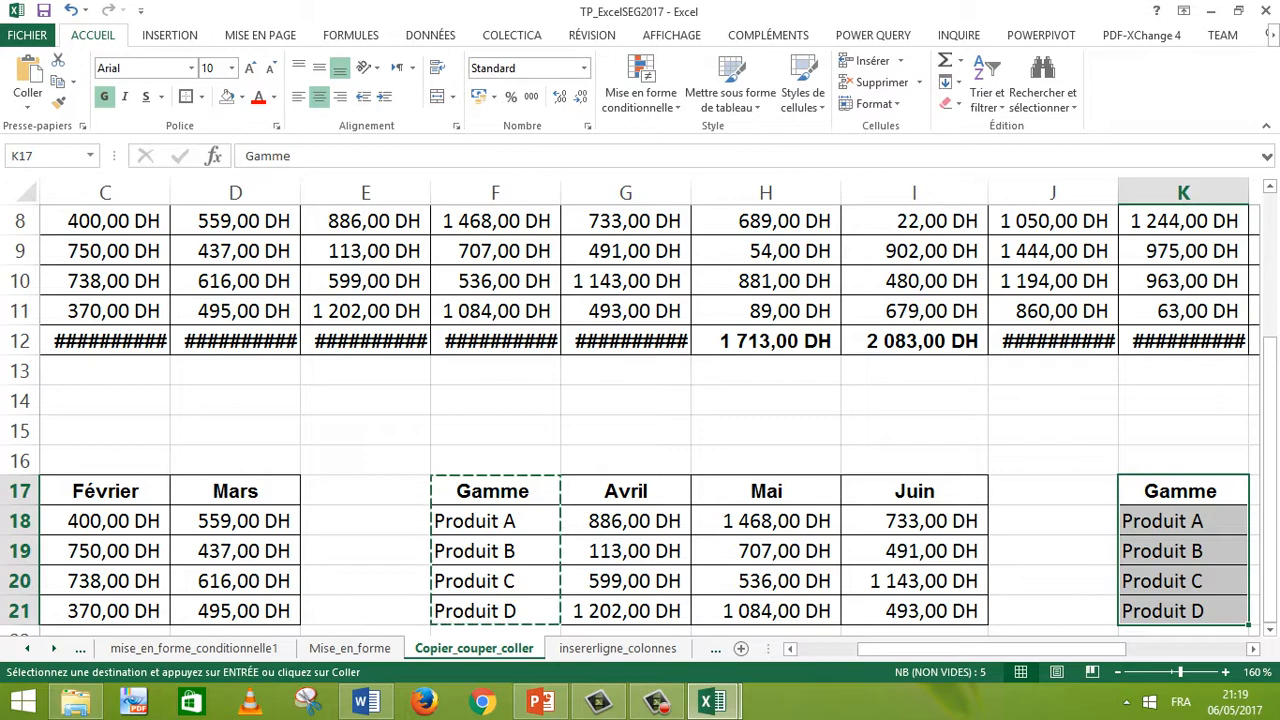
Step: Copy the Juillet to Septembre block (H7:J11) and paste it at L17, beside the third table's Gamme column
{"action": "left_click_drag", "start_coordinate": [1088, 649], "coordinate": [1180, 668]}
{"action": "left_click_drag", "start_coordinate": [1275, 500], "coordinate": [1274, 420]}
{"action": "left_click_drag", "start_coordinate": [635, 281], "coordinate": [922, 400]}
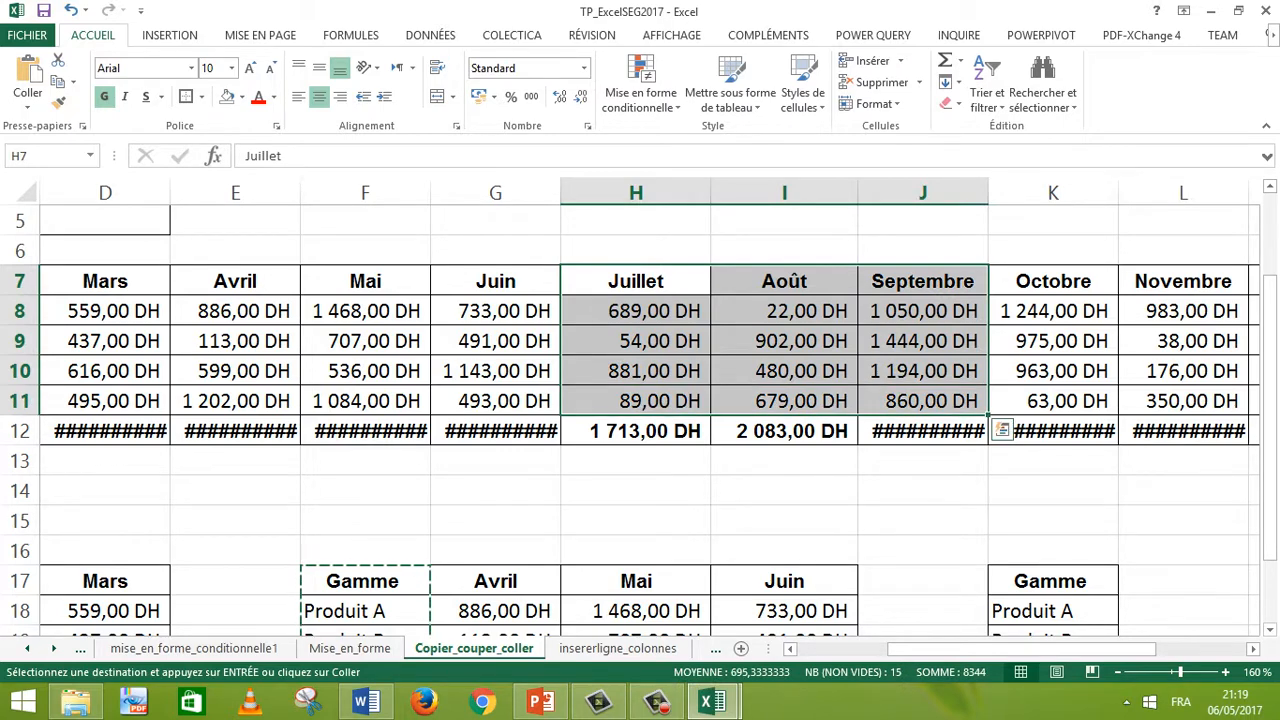
{"action": "key", "text": "ctrl+c"}
{"action": "left_click_drag", "start_coordinate": [1100, 675], "coordinate": [1157, 694]}
{"action": "left_click", "coordinate": [922, 580]}
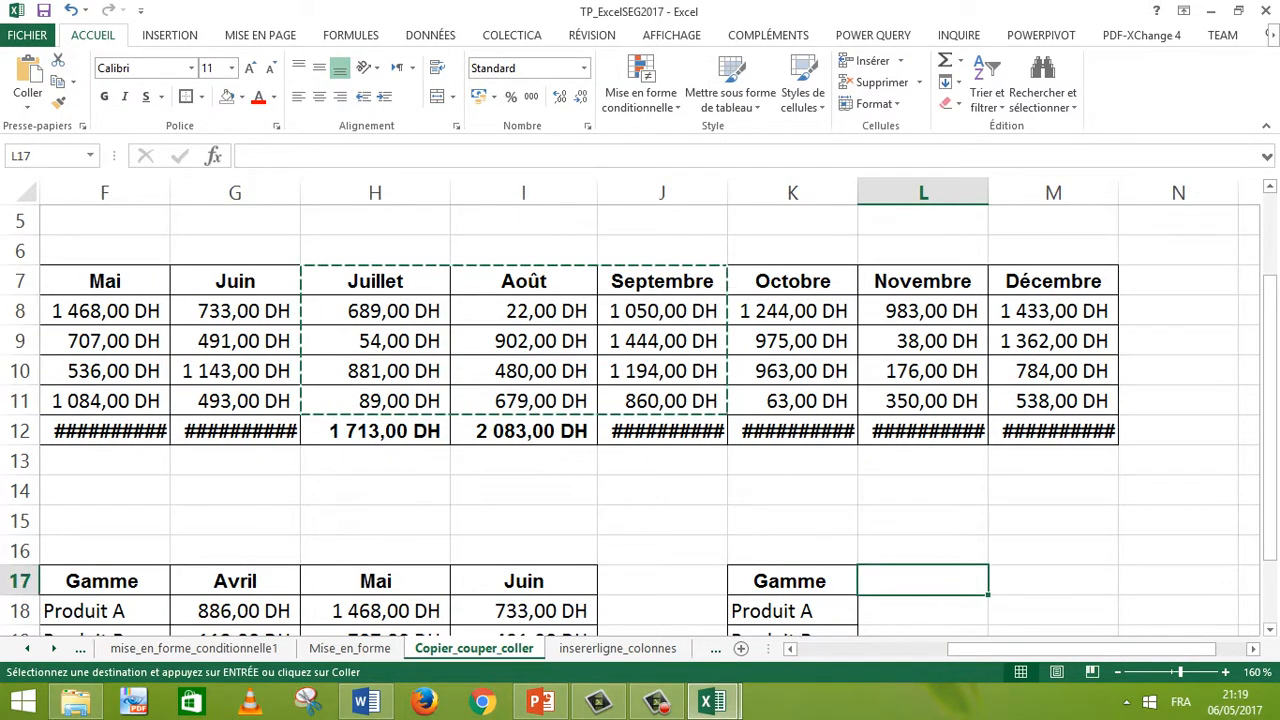
{"action": "key", "text": "ctrl+v"}
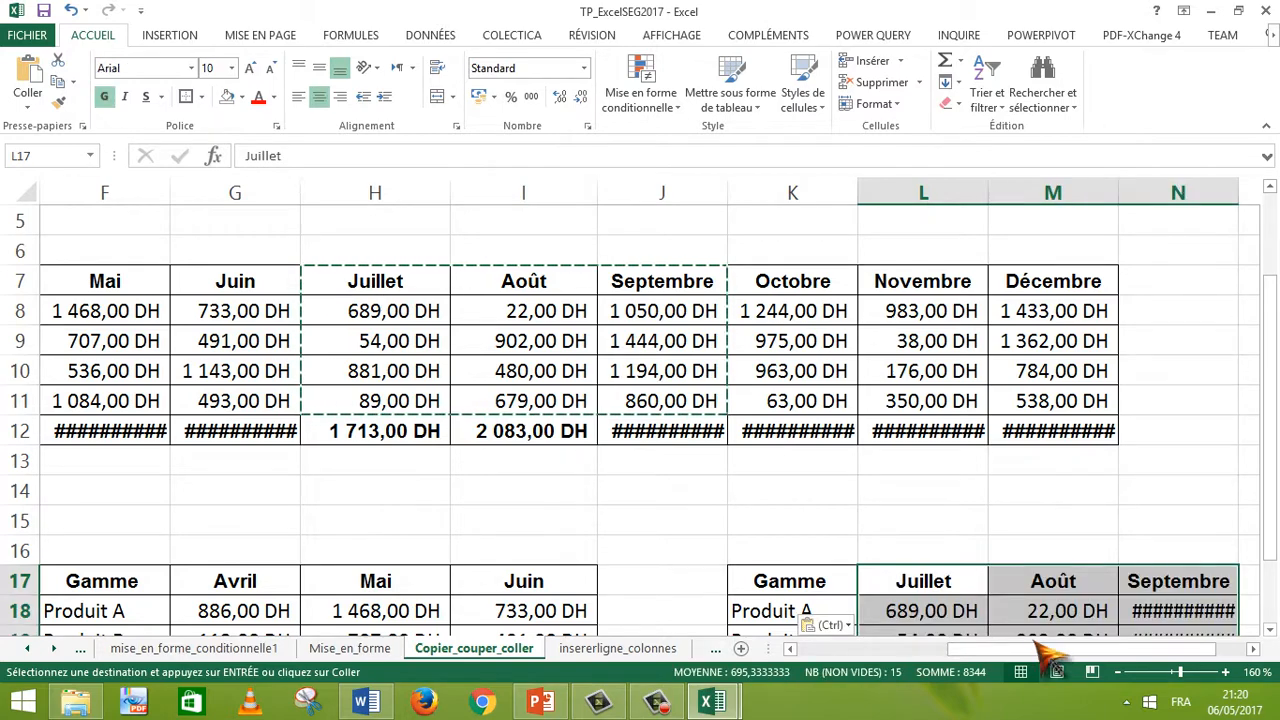
Step: Widen column N to fit the Septembre amounts
{"action": "left_click_drag", "start_coordinate": [1039, 649], "coordinate": [1073, 658]}
{"action": "left_click_drag", "start_coordinate": [1270, 420], "coordinate": [1270, 460]}
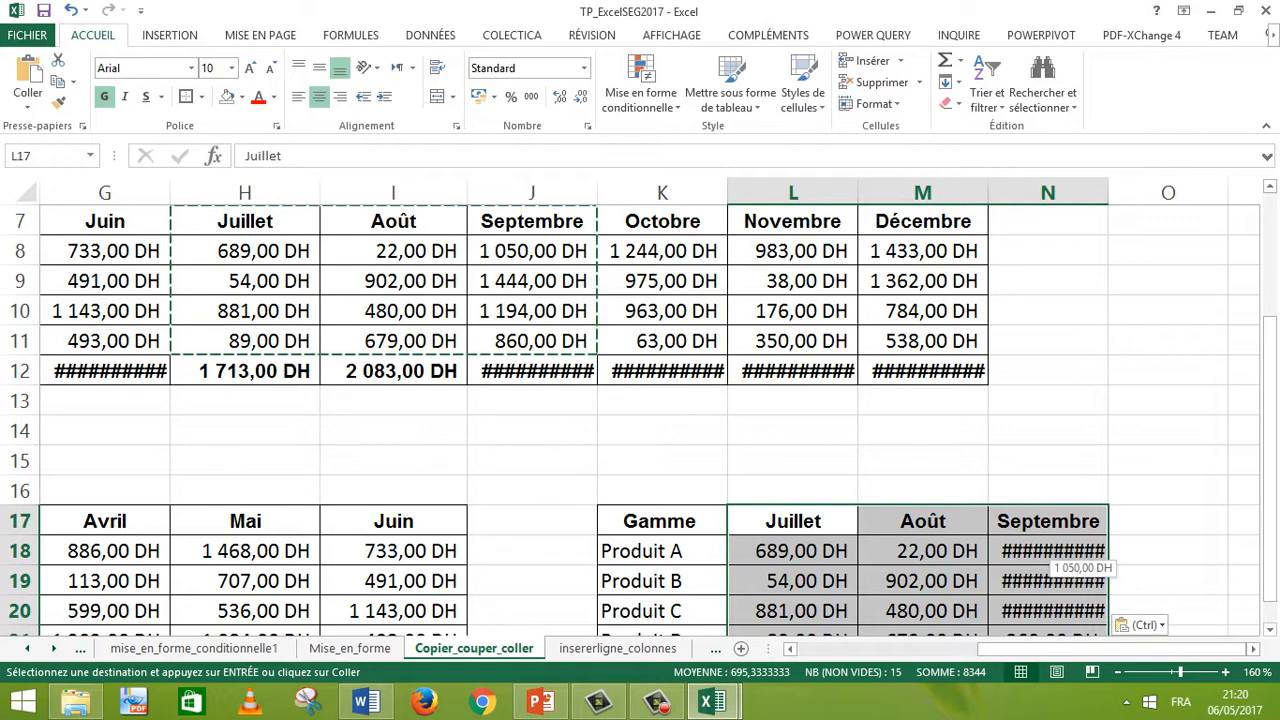
{"action": "left_click_drag", "start_coordinate": [1108, 192], "coordinate": [1130, 192]}
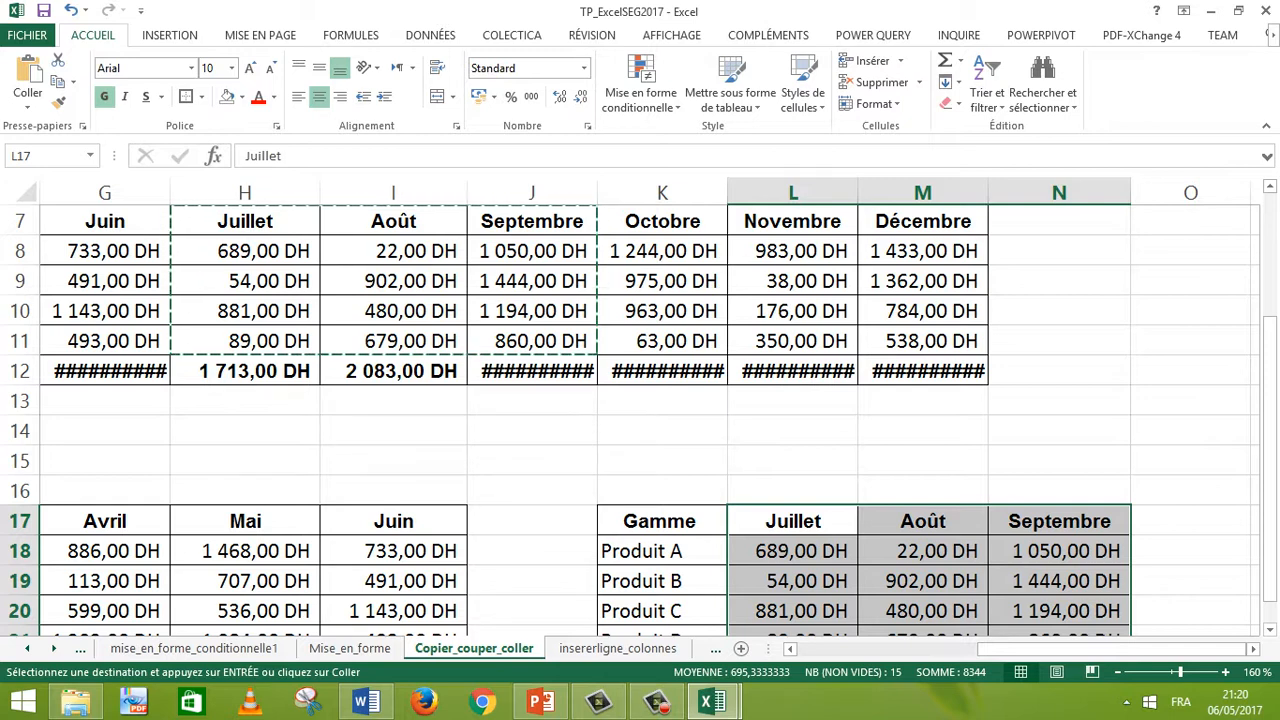
Step: Copy the third table's Gamme column (K17:K21) and paste it at P17 to start the fourth-quarter table
{"action": "left_click_drag", "start_coordinate": [1272, 495], "coordinate": [1273, 508]}
{"action": "left_click_drag", "start_coordinate": [662, 491], "coordinate": [662, 611]}
{"action": "key", "text": "ctrl+c"}
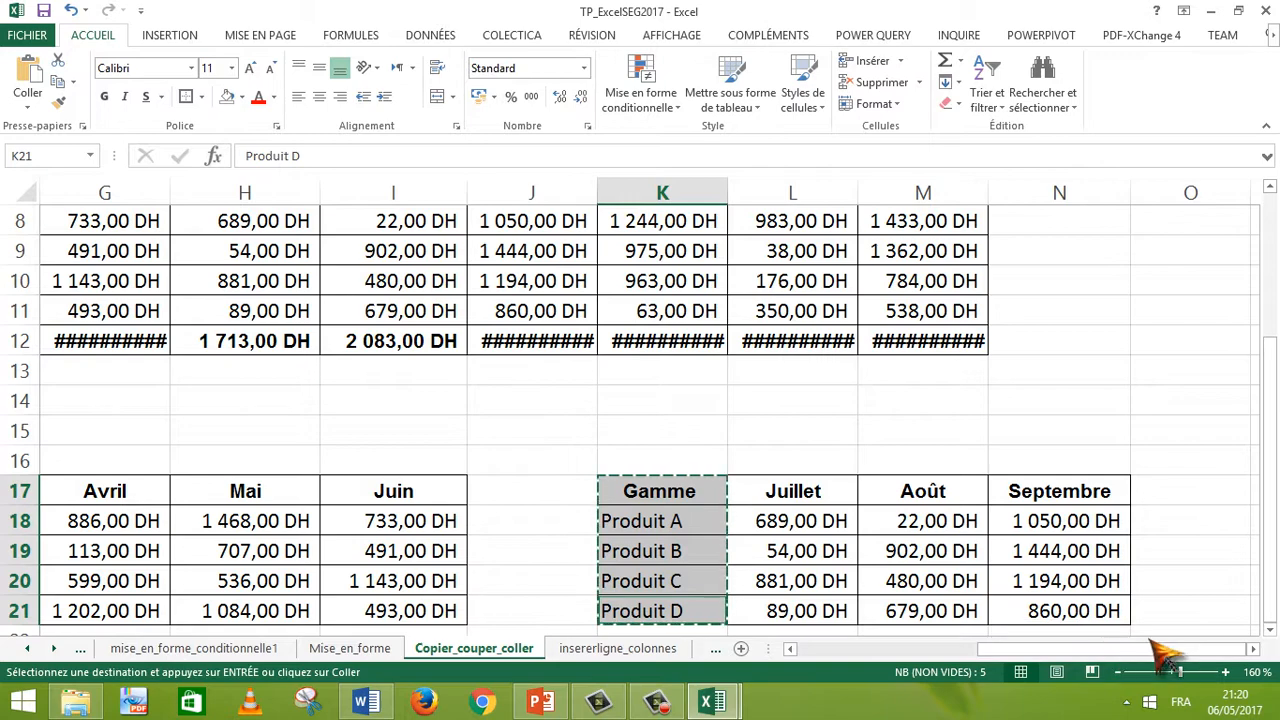
{"action": "left_click", "coordinate": [1254, 649]}
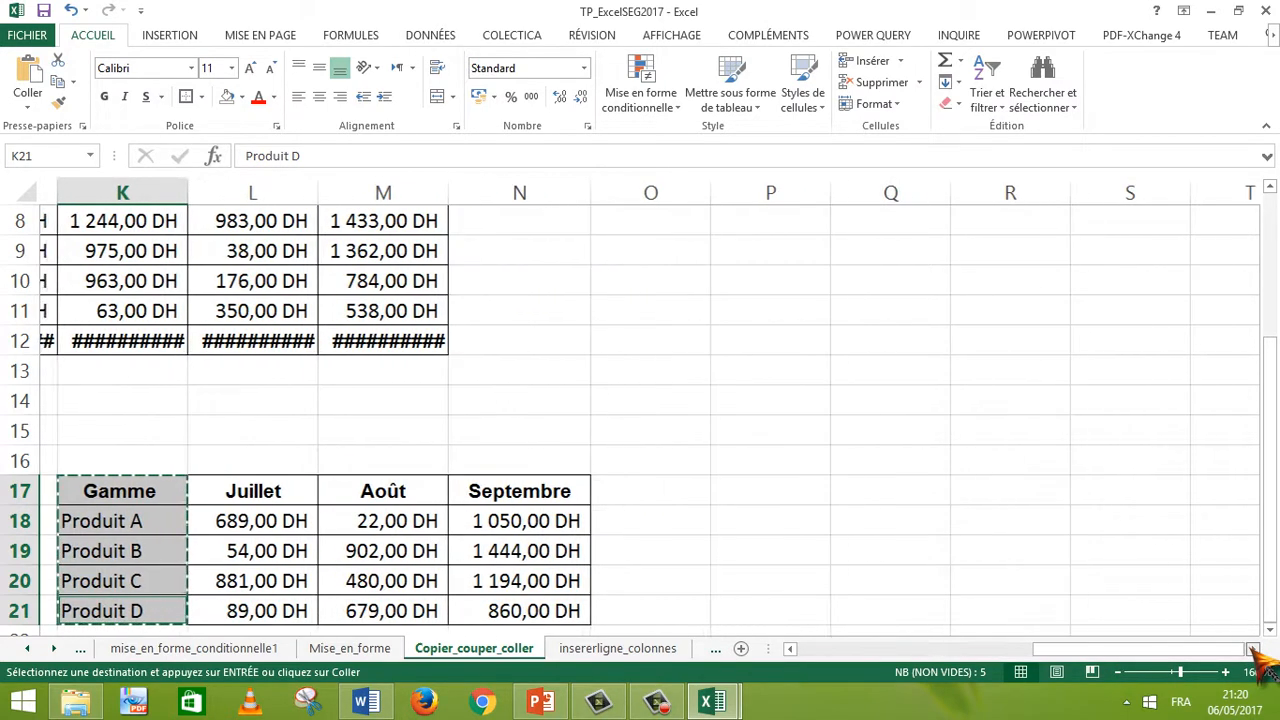
{"action": "left_click", "coordinate": [752, 491]}
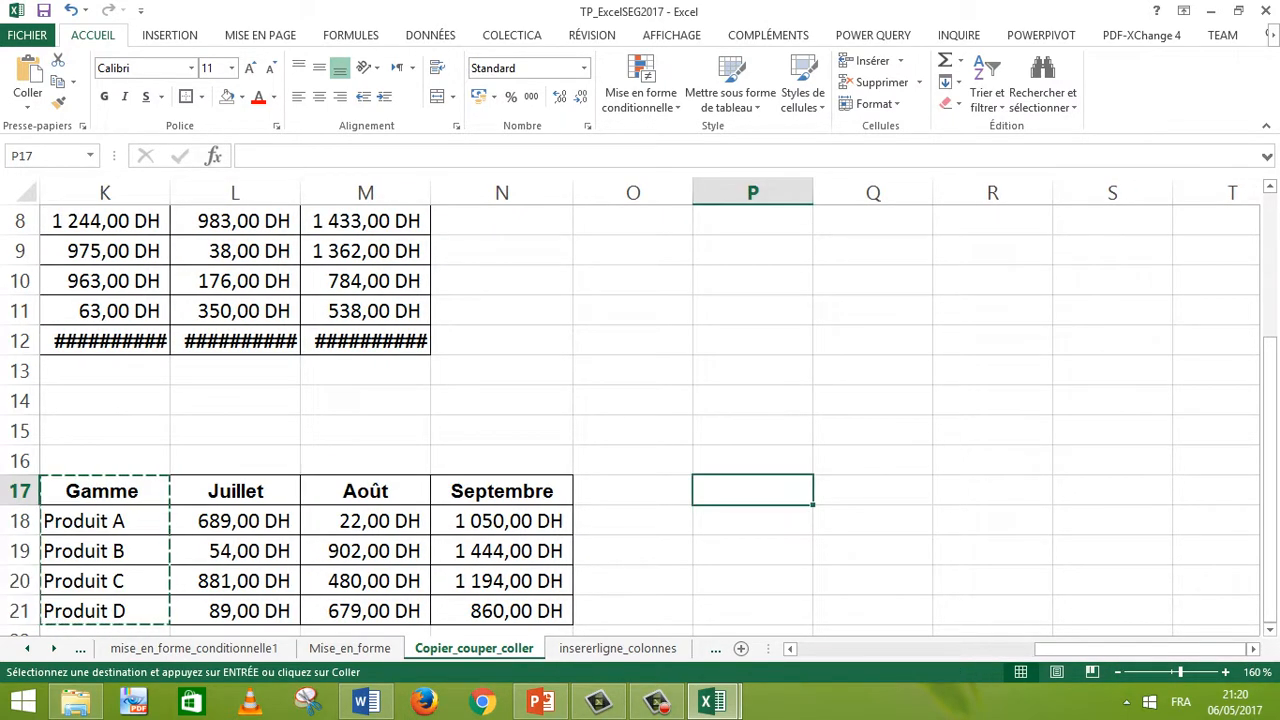
{"action": "key", "text": "ctrl+v"}
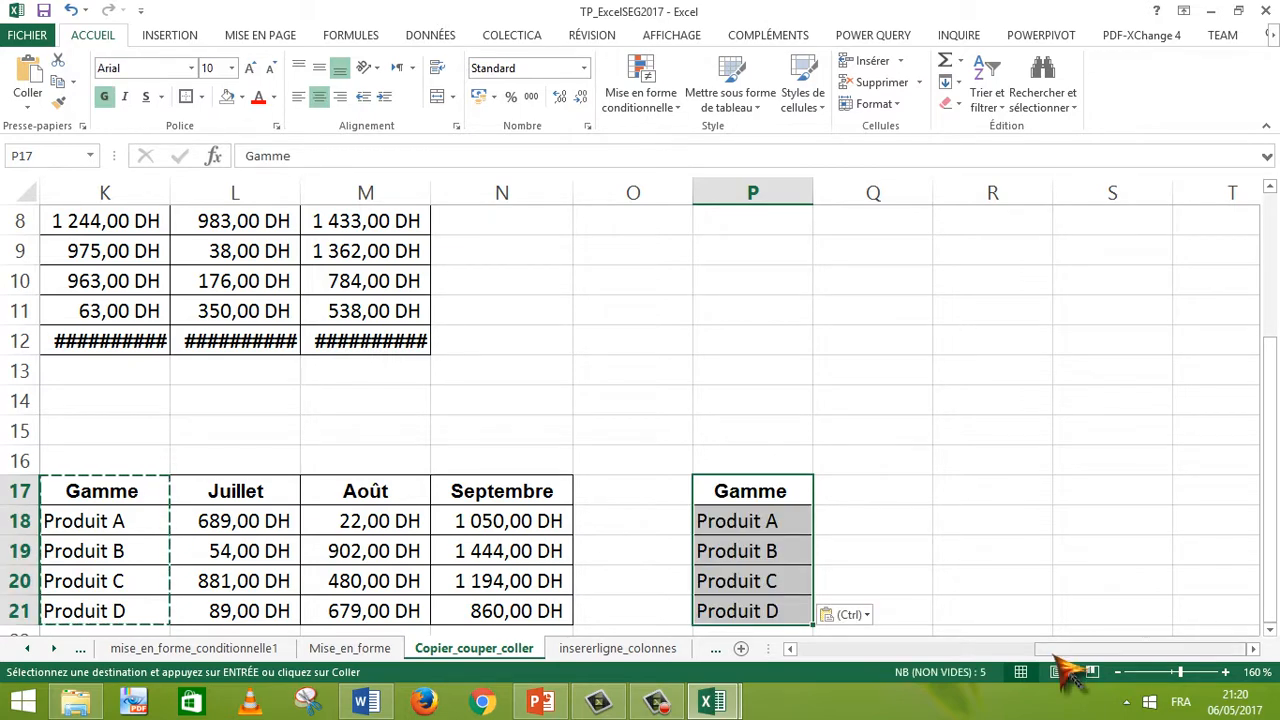
Step: Copy the Octobre to Décembre block (K7:M11) and paste it at Q17, beside the fourth table's Gamme column
{"action": "left_click_drag", "start_coordinate": [1048, 650], "coordinate": [962, 652]}
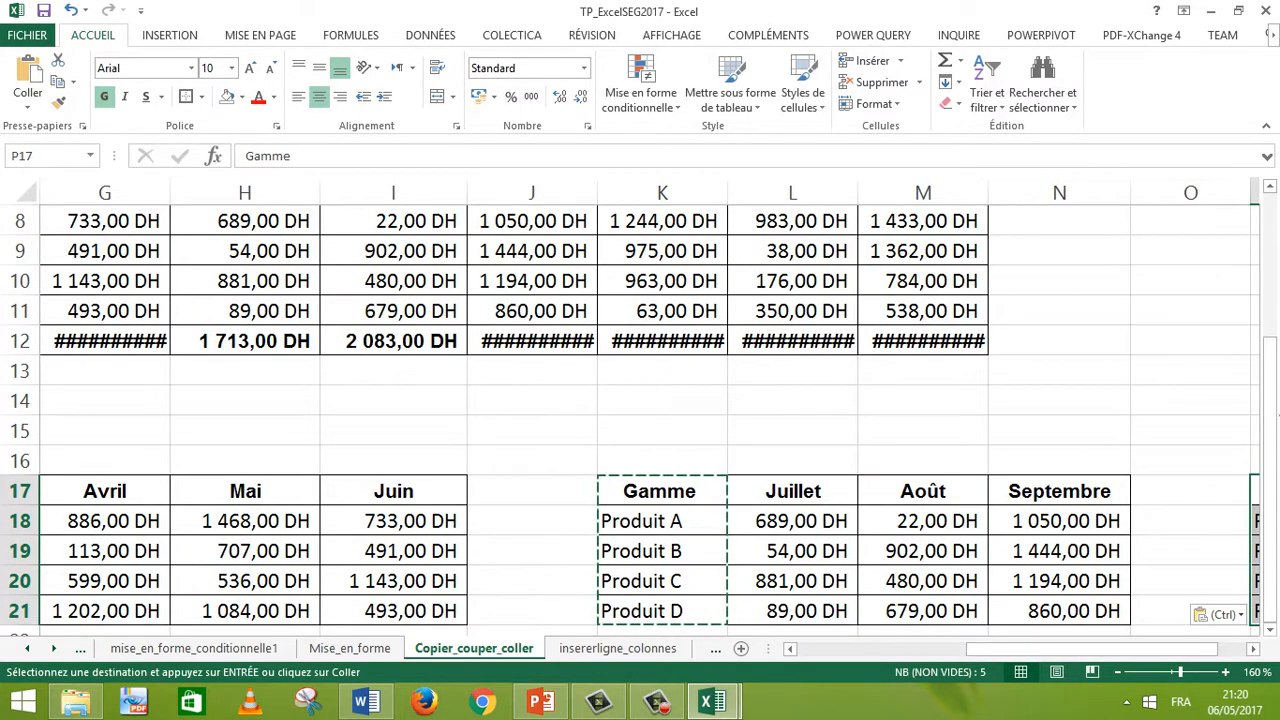
{"action": "left_click_drag", "start_coordinate": [1274, 415], "coordinate": [1275, 352]}
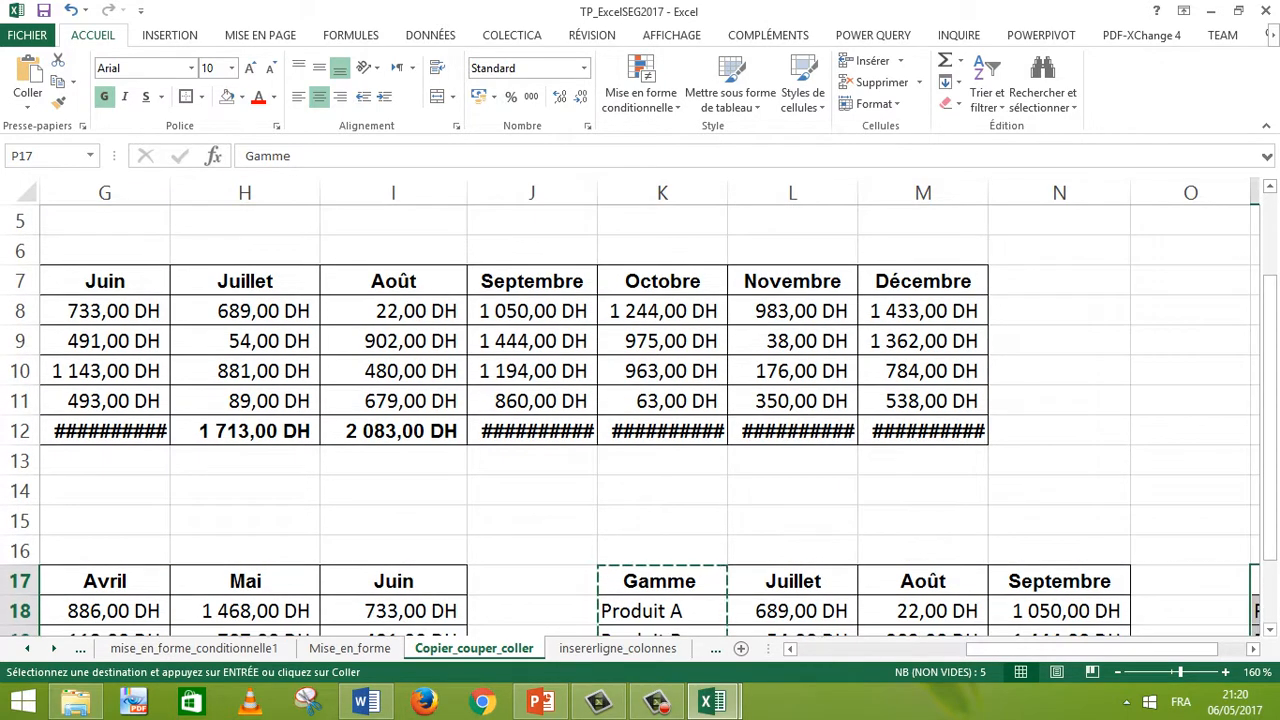
{"action": "left_click_drag", "start_coordinate": [662, 281], "coordinate": [920, 401]}
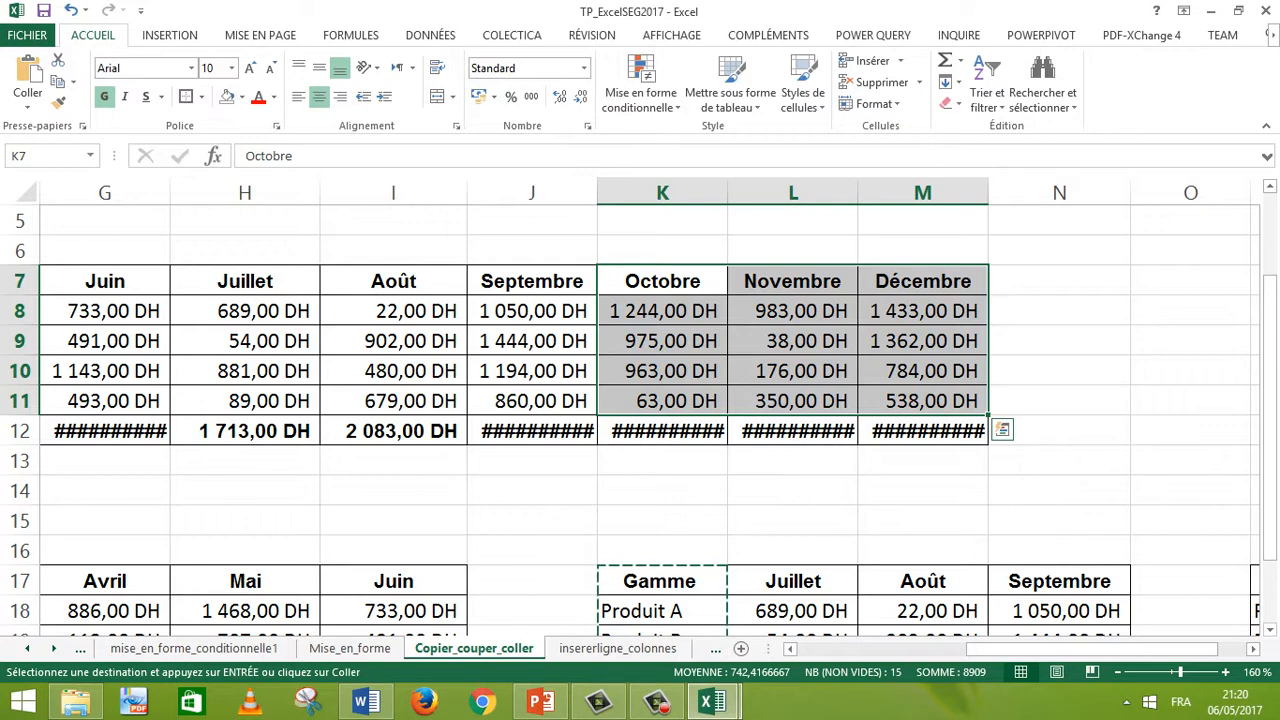
{"action": "key", "text": "ctrl+c"}
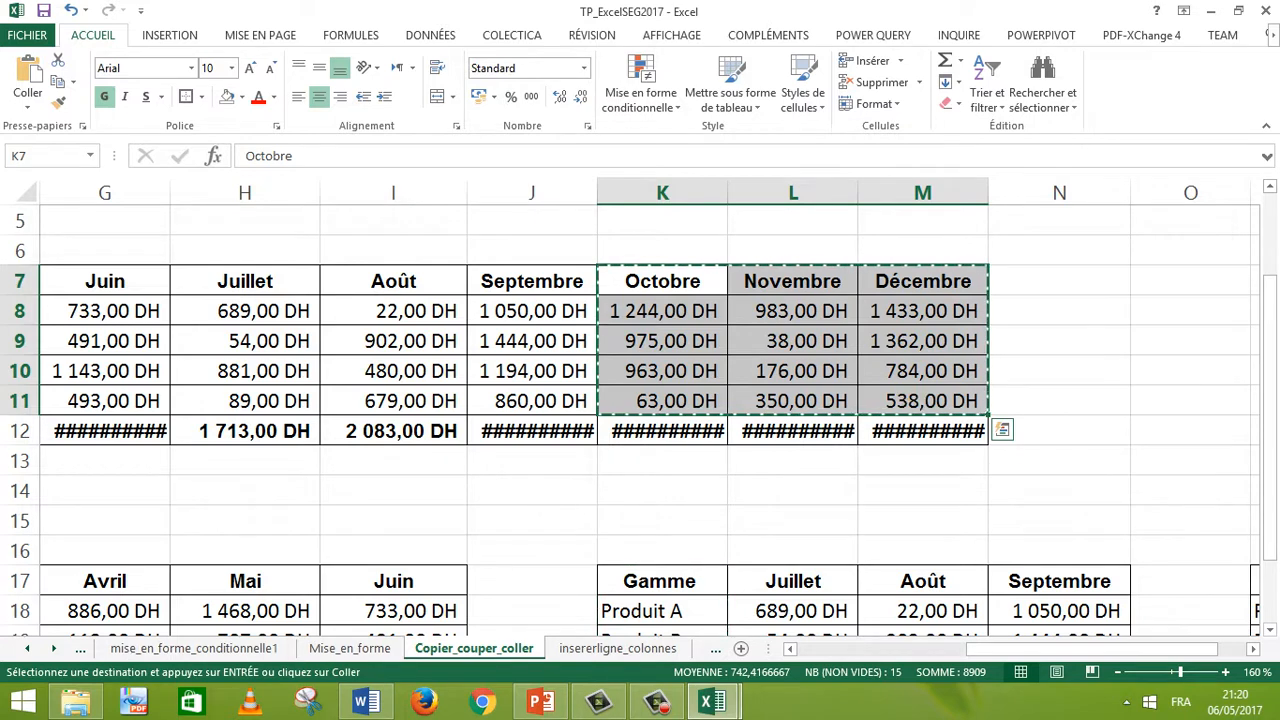
{"action": "left_click_drag", "start_coordinate": [1150, 650], "coordinate": [1185, 651]}
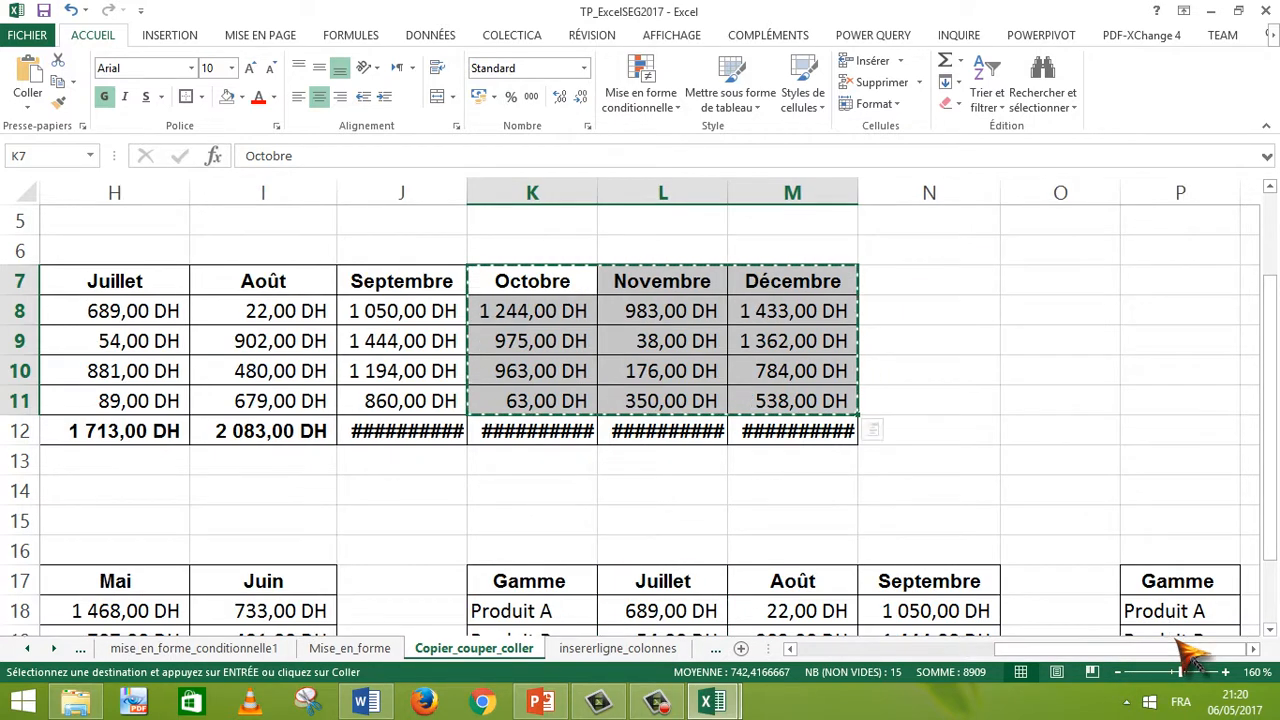
{"action": "left_click_drag", "start_coordinate": [1271, 490], "coordinate": [1271, 515]}
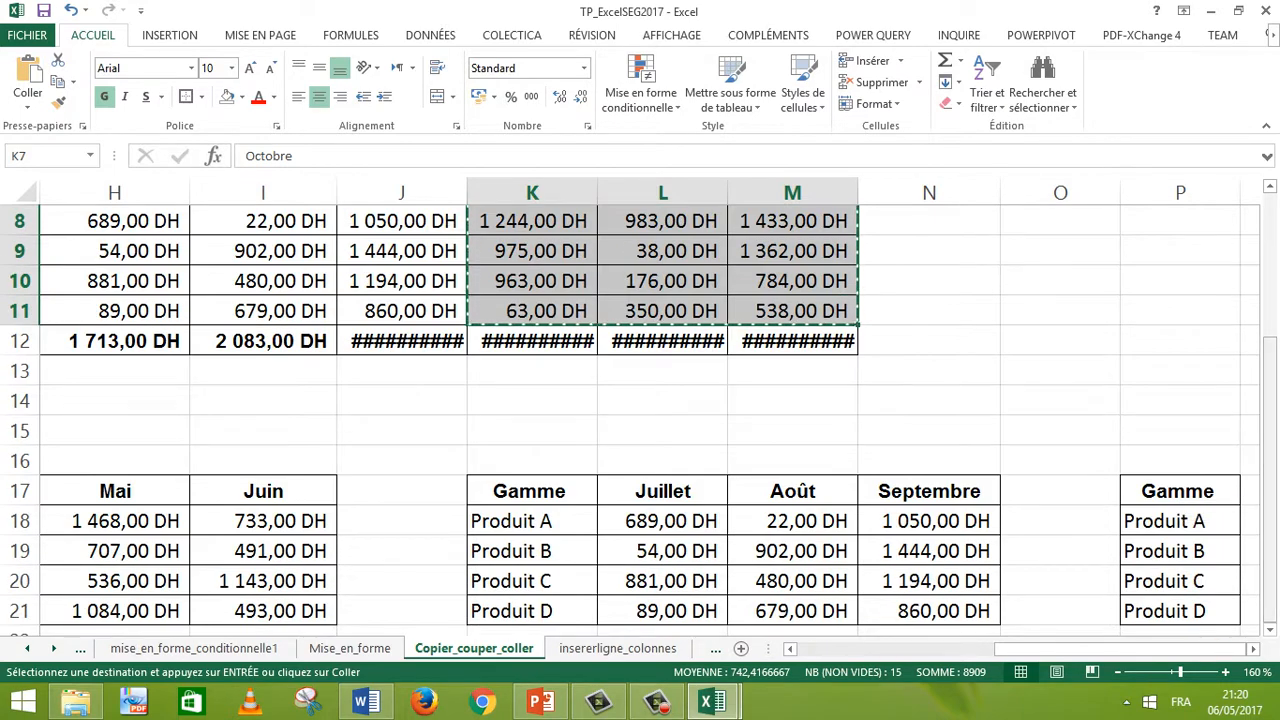
{"action": "left_click", "coordinate": [1252, 649]}
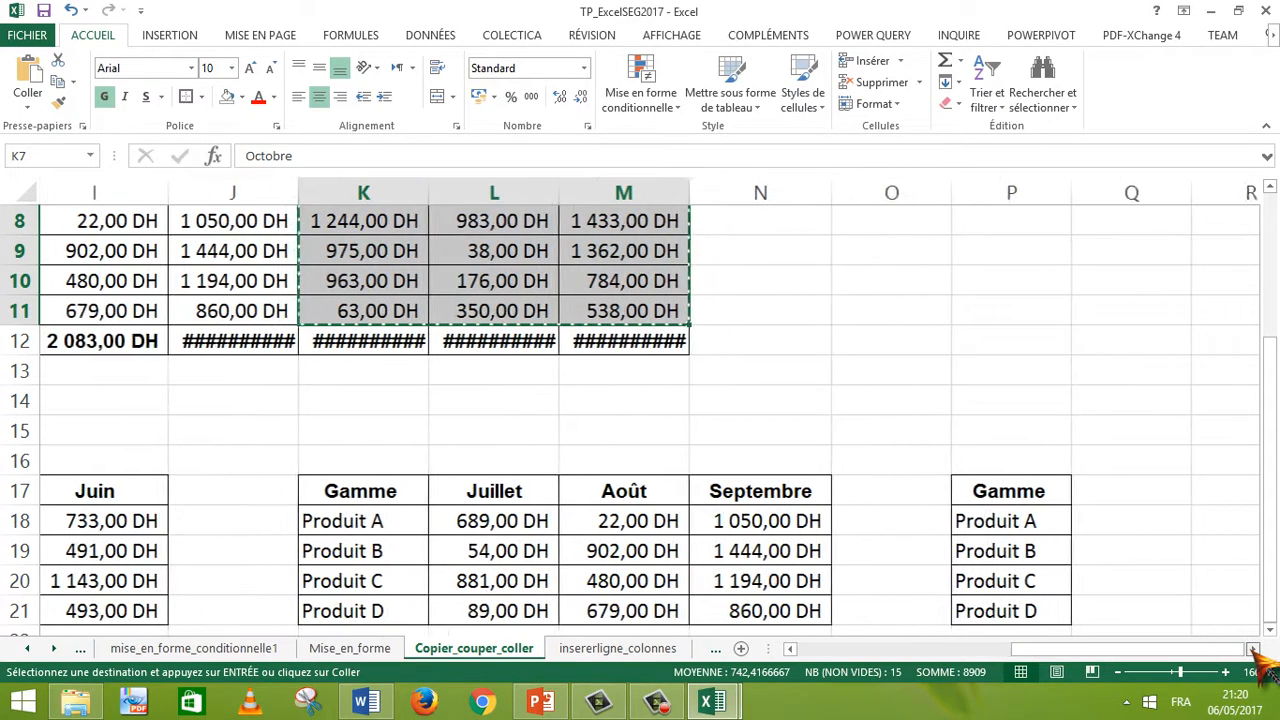
{"action": "left_click", "coordinate": [873, 491]}
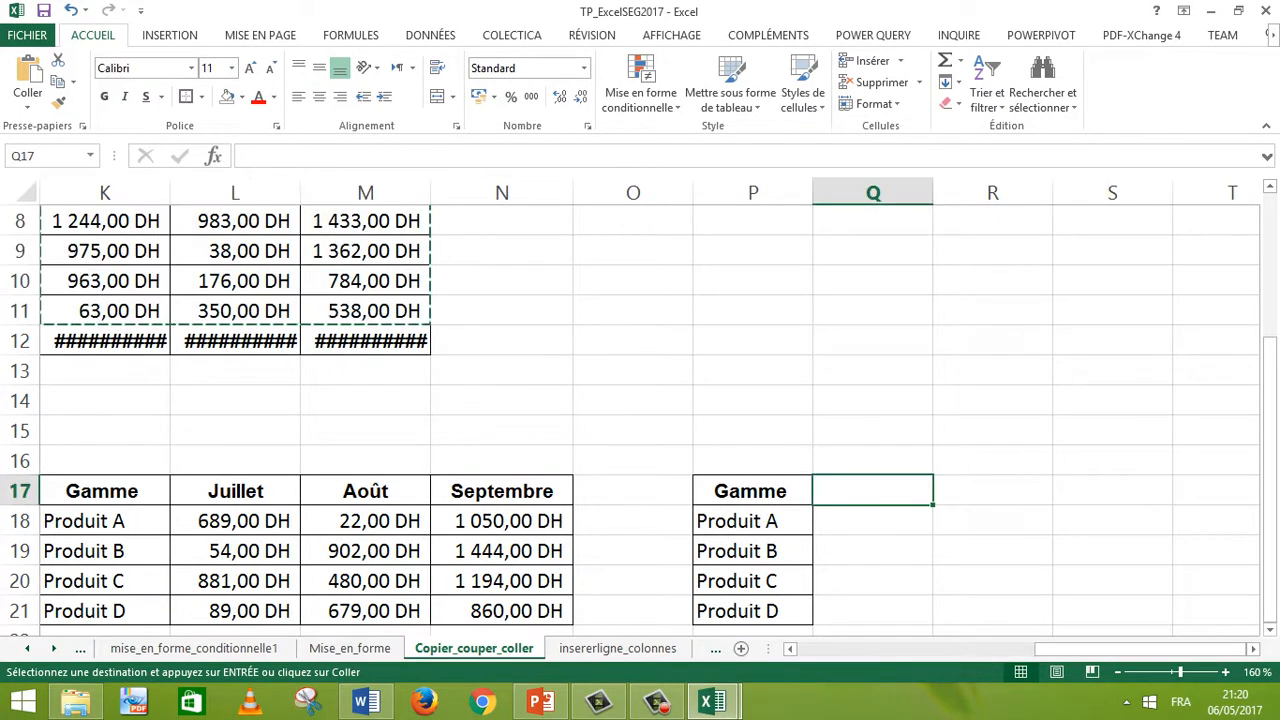
{"action": "key", "text": "ctrl+v"}
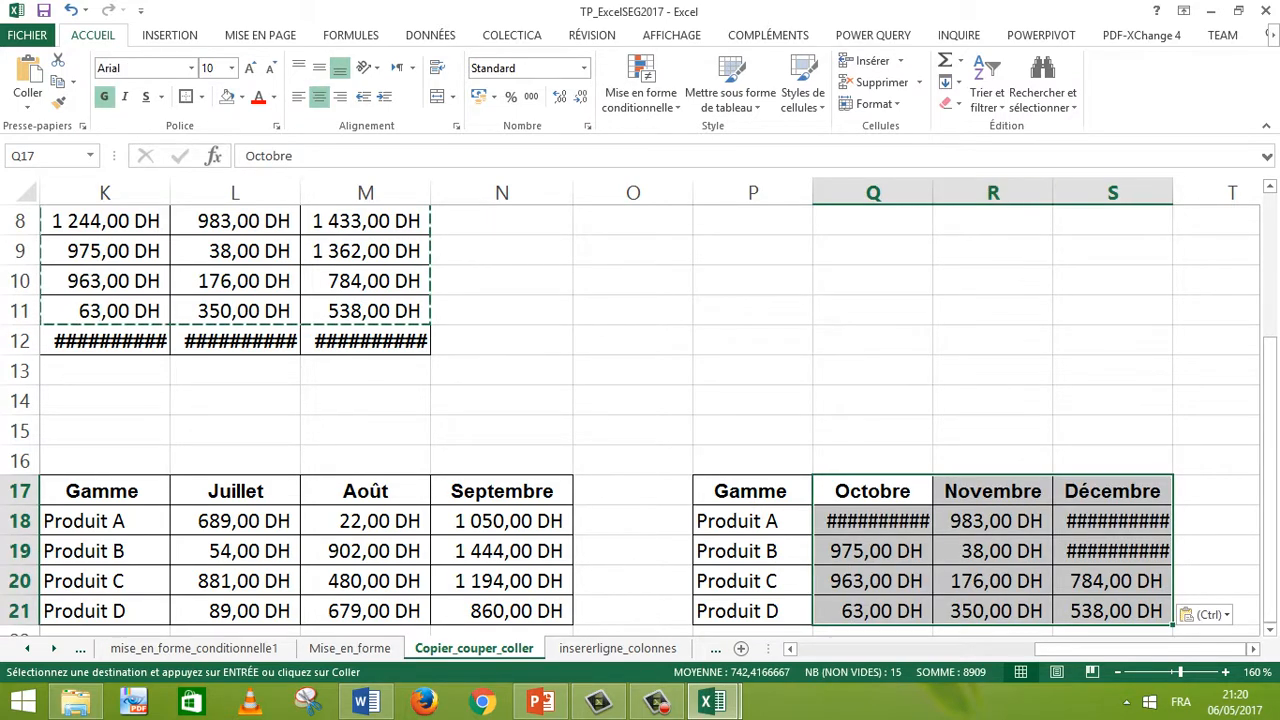
Step: Widen columns Q and S to fit the Octobre and Décembre amounts
{"action": "left_click_drag", "start_coordinate": [933, 192], "coordinate": [957, 192]}
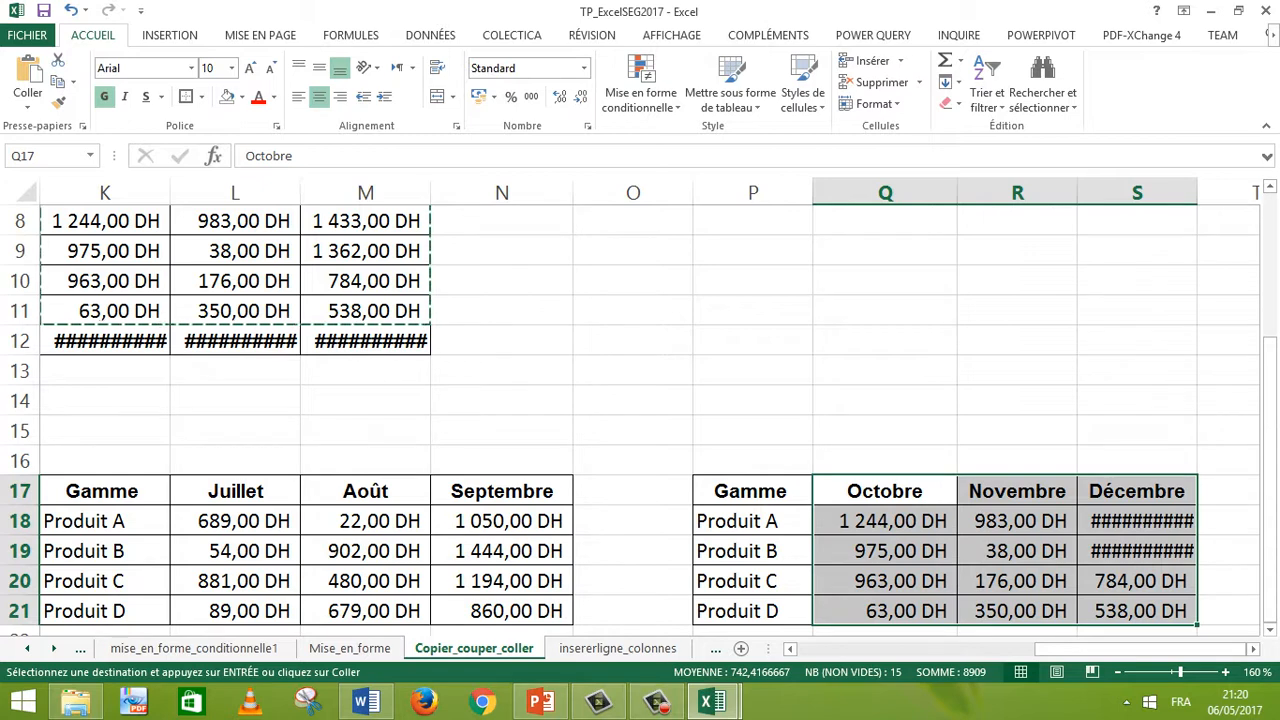
{"action": "left_click_drag", "start_coordinate": [1197, 192], "coordinate": [1220, 192]}
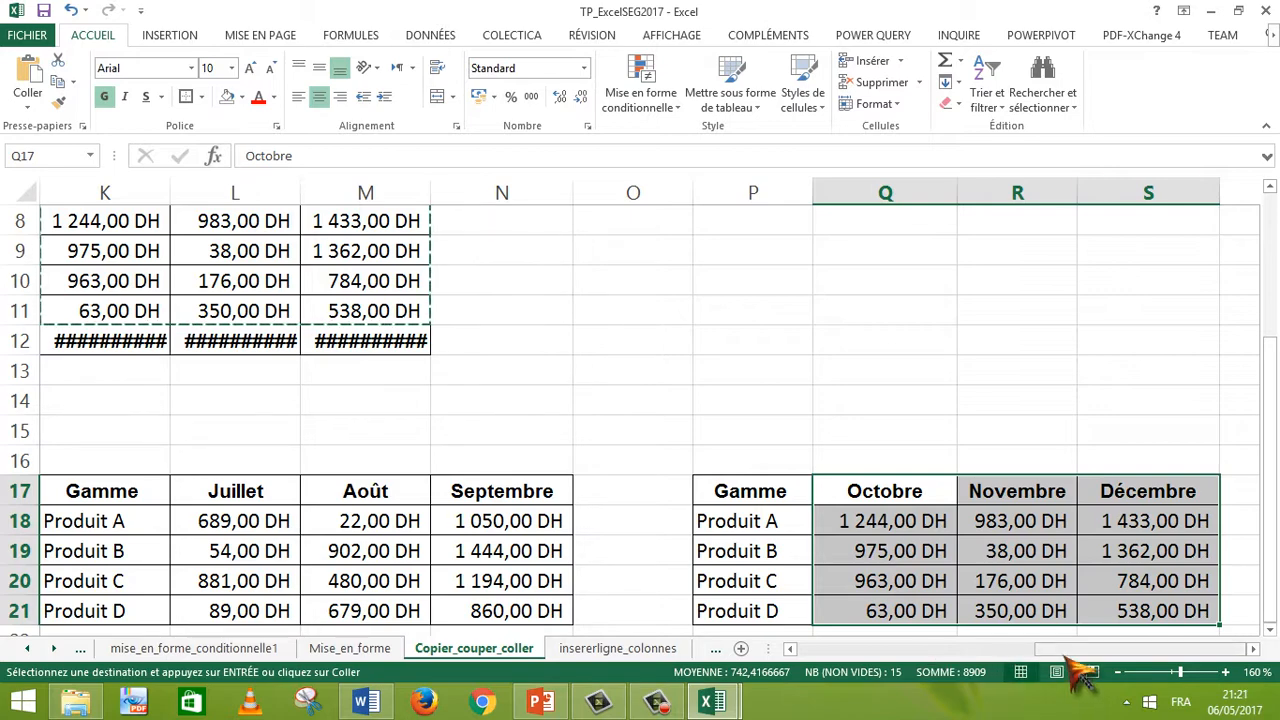
Step: Enter the header "total" in E17, beside the first-quarter table's Mars column
{"action": "left_click_drag", "start_coordinate": [1068, 657], "coordinate": [828, 665]}
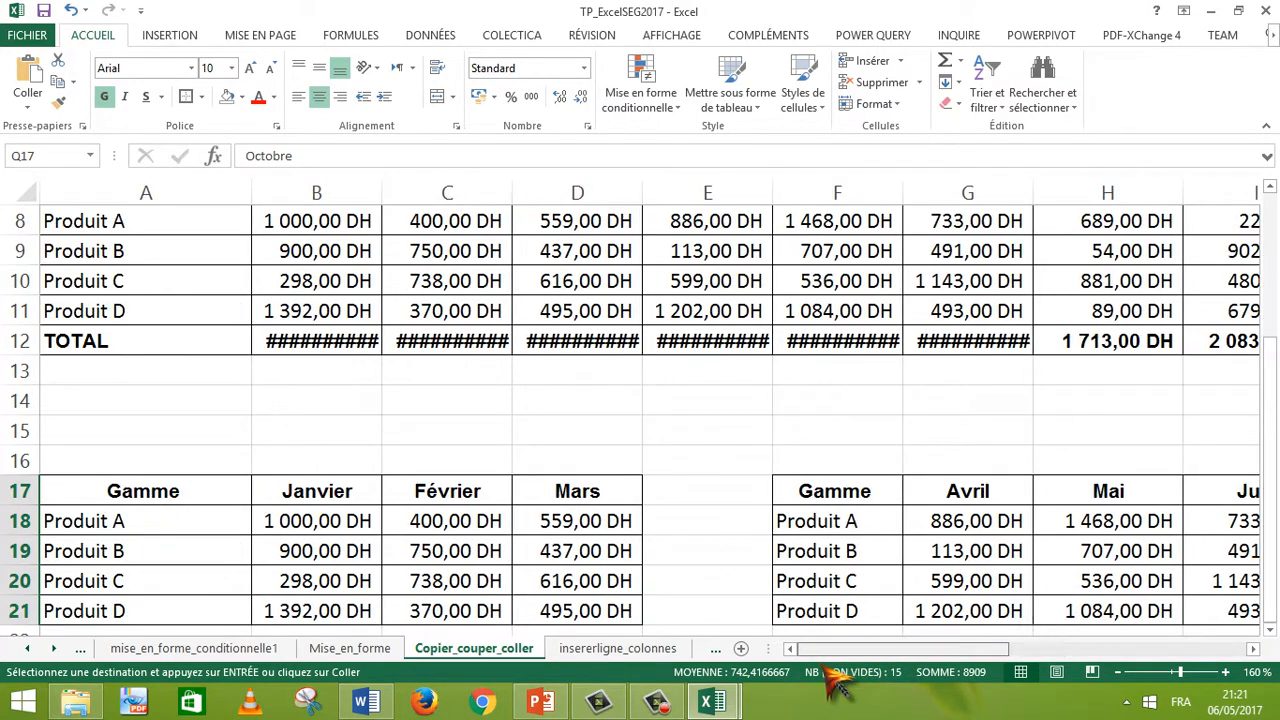
{"action": "mouse_move", "coordinate": [1272, 400]}
{"action": "left_mouse_down"}
{"action": "mouse_move", "coordinate": [1270, 225]}
{"action": "mouse_move", "coordinate": [1272, 368]}
{"action": "left_mouse_up"}
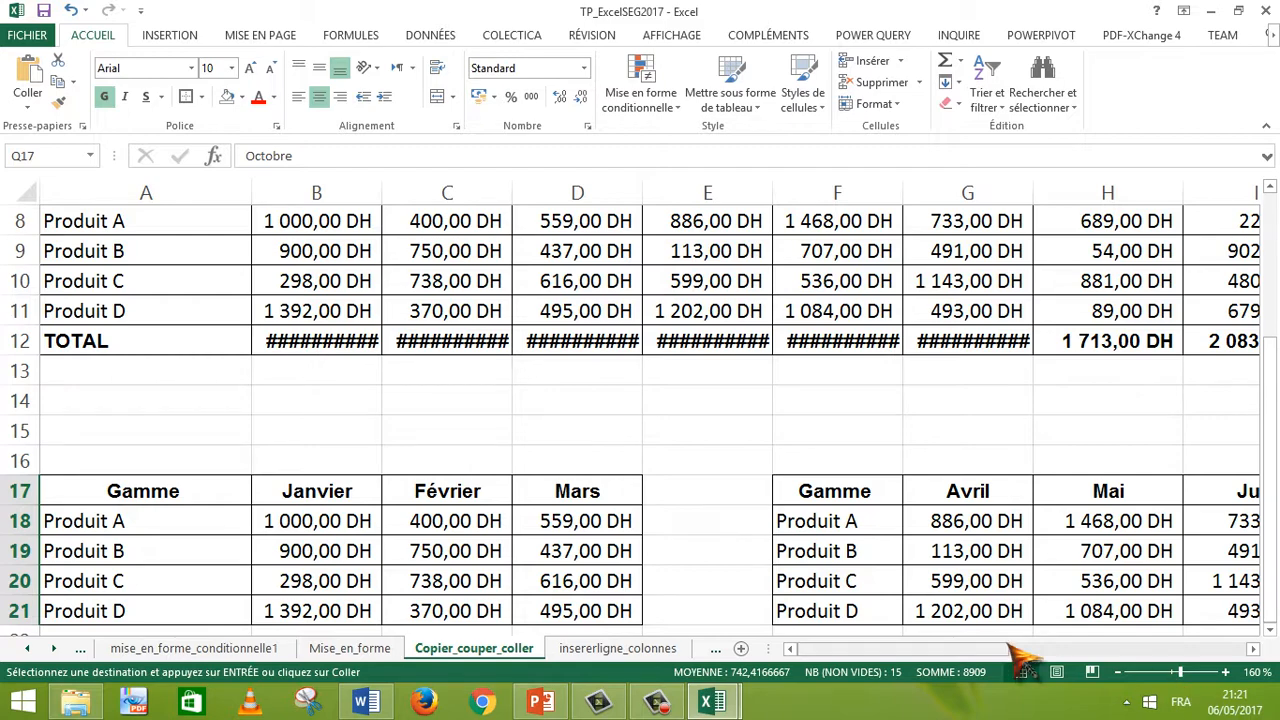
{"action": "left_click_drag", "start_coordinate": [972, 650], "coordinate": [930, 657]}
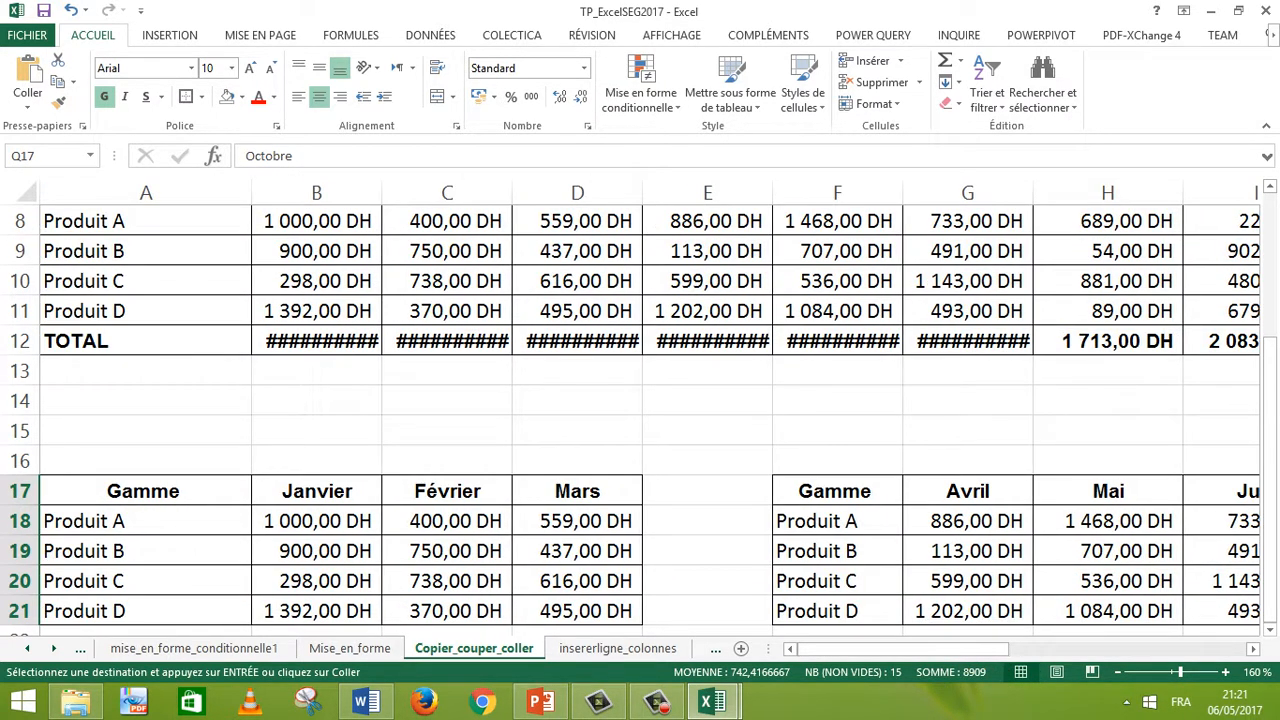
{"action": "left_click", "coordinate": [707, 491]}
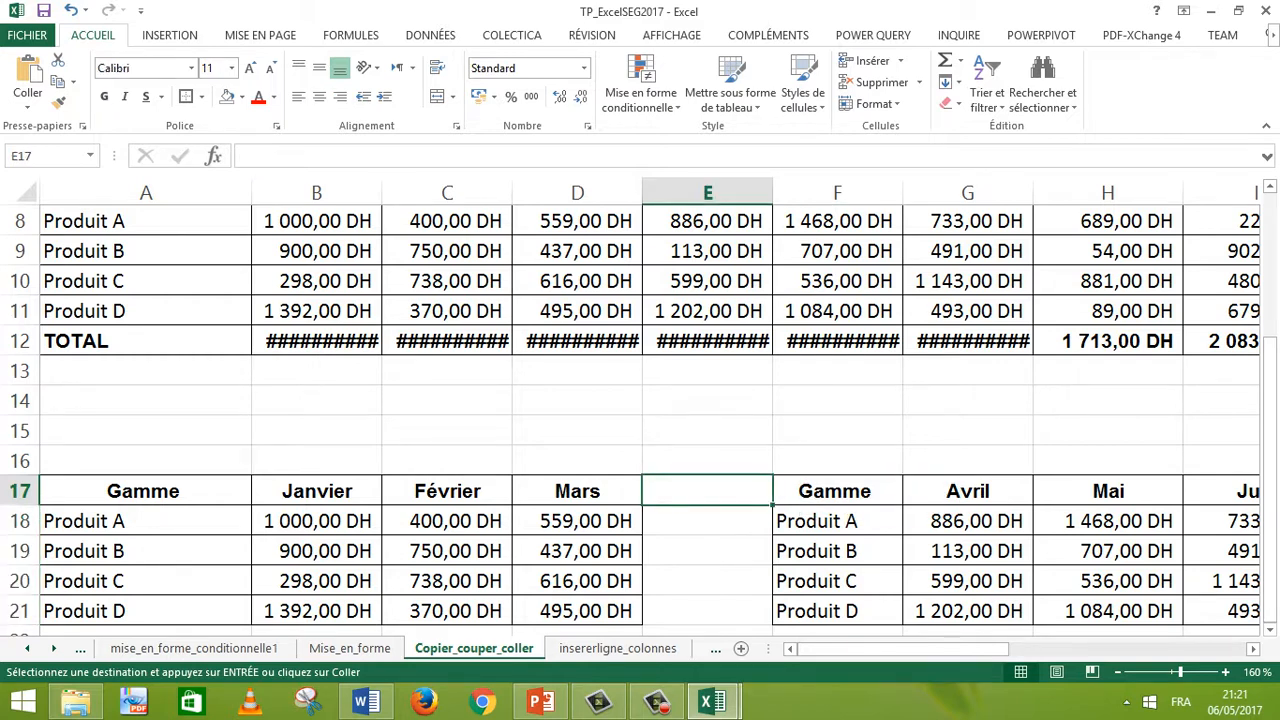
{"action": "type", "text": "total"}
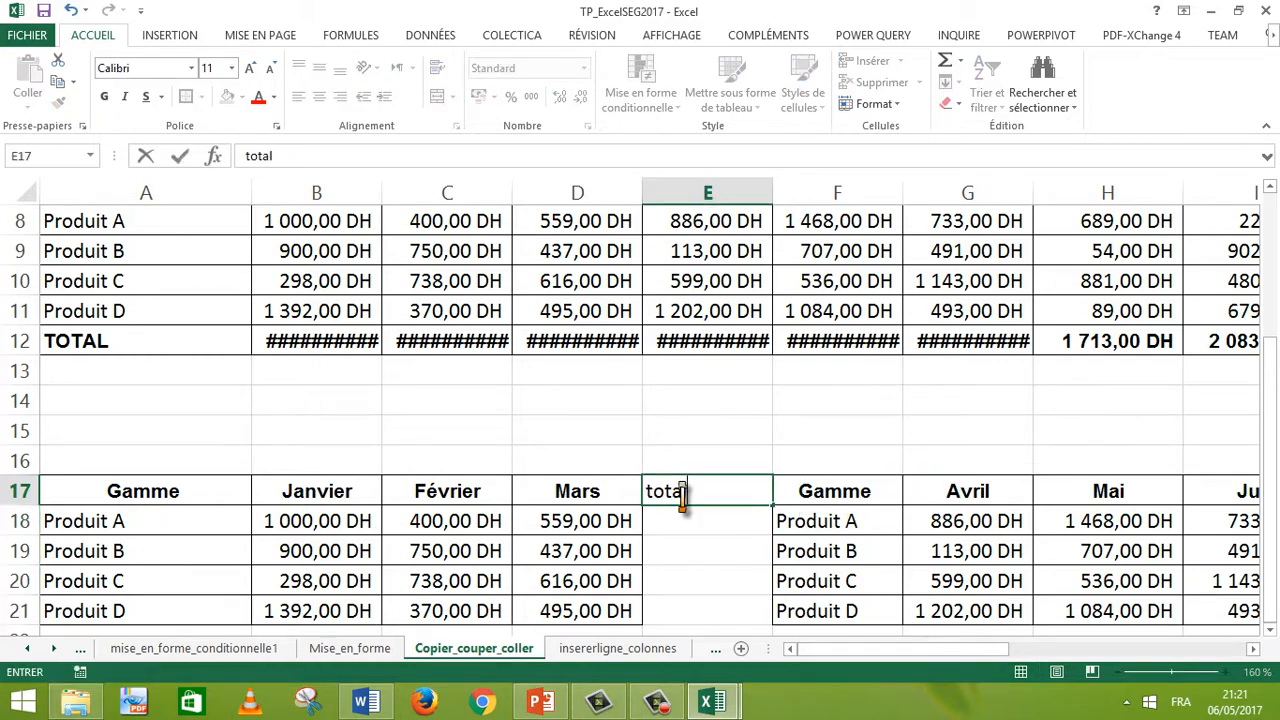
{"action": "key", "text": "Return"}
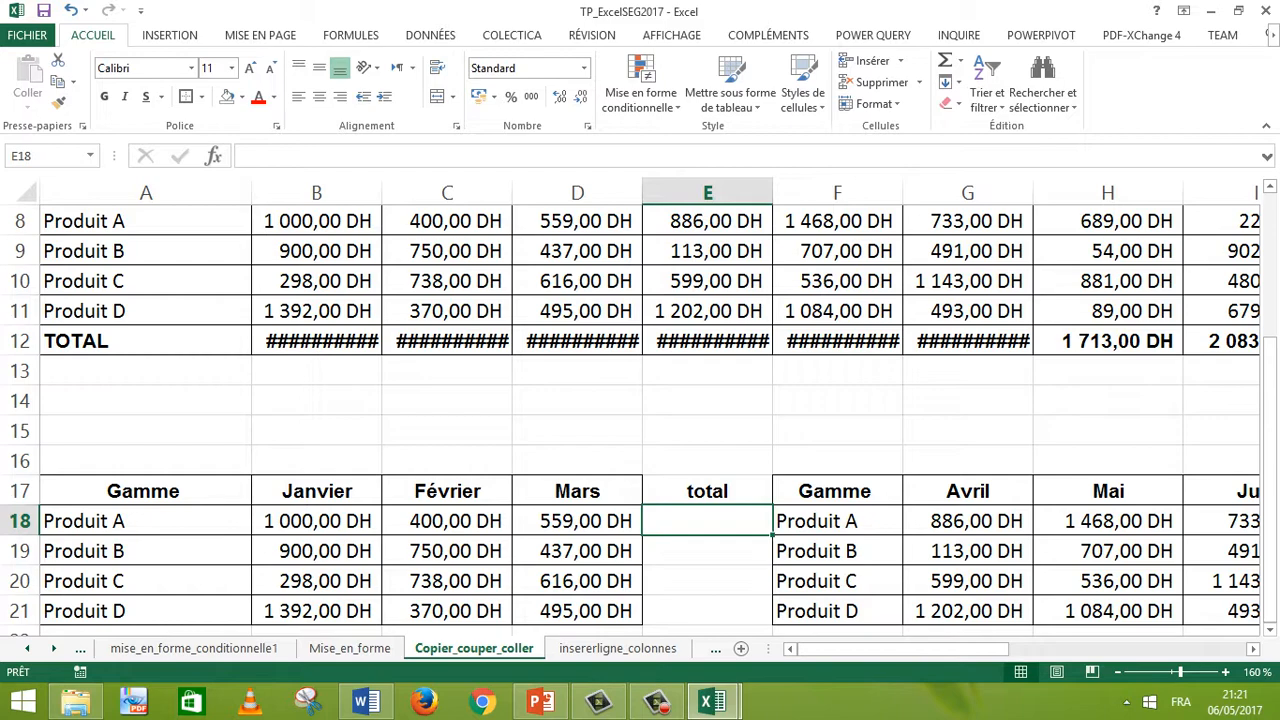
Step: Extend the header in E17 so that it reads "total 1 tr"
{"action": "left_click_drag", "start_coordinate": [980, 652], "coordinate": [980, 655]}
{"action": "left_click_drag", "start_coordinate": [990, 652], "coordinate": [1007, 654]}
{"action": "double_click", "coordinate": [520, 490]}
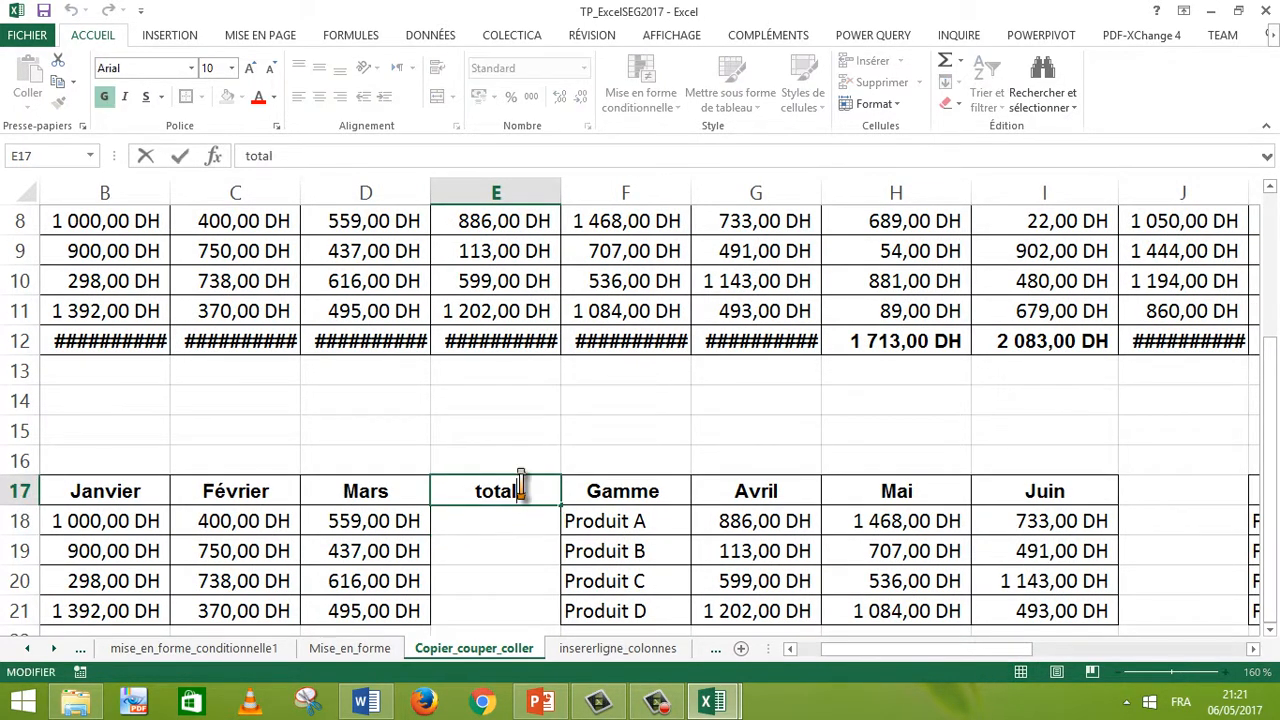
{"action": "type", "text": "1 s"}
{"action": "key", "text": "BackSpace"}
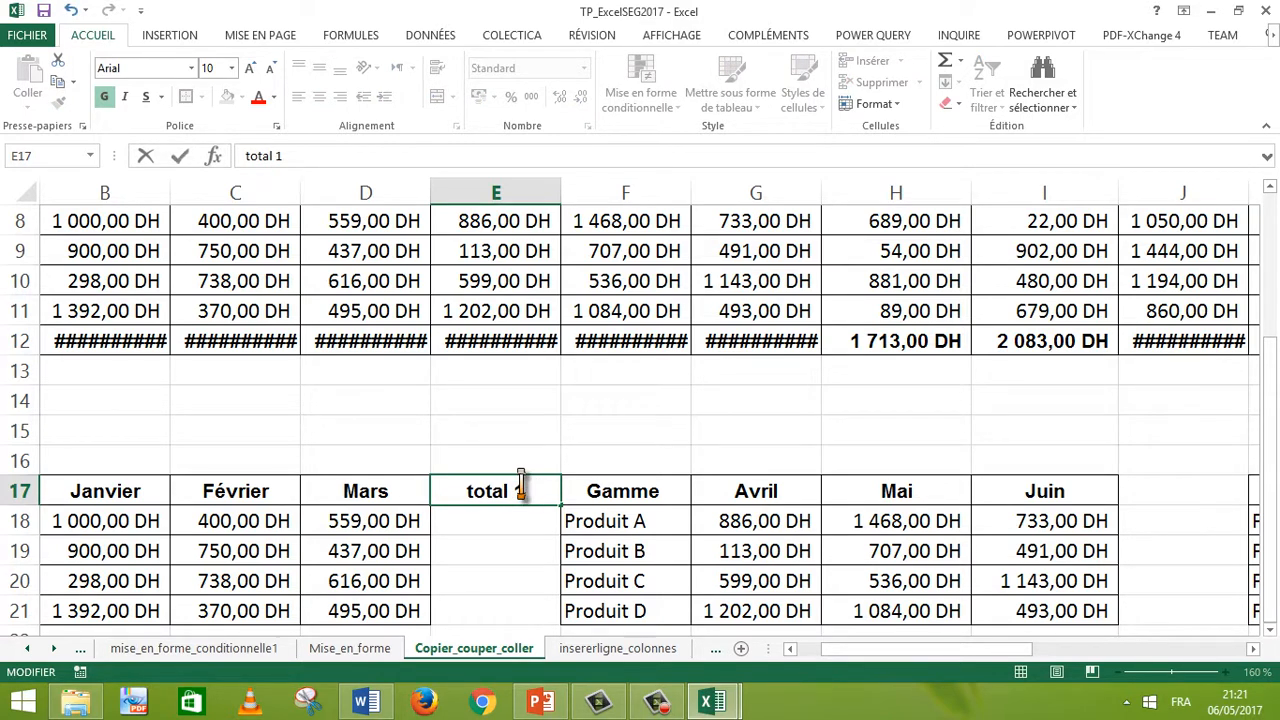
{"action": "type", "text": "tr"}
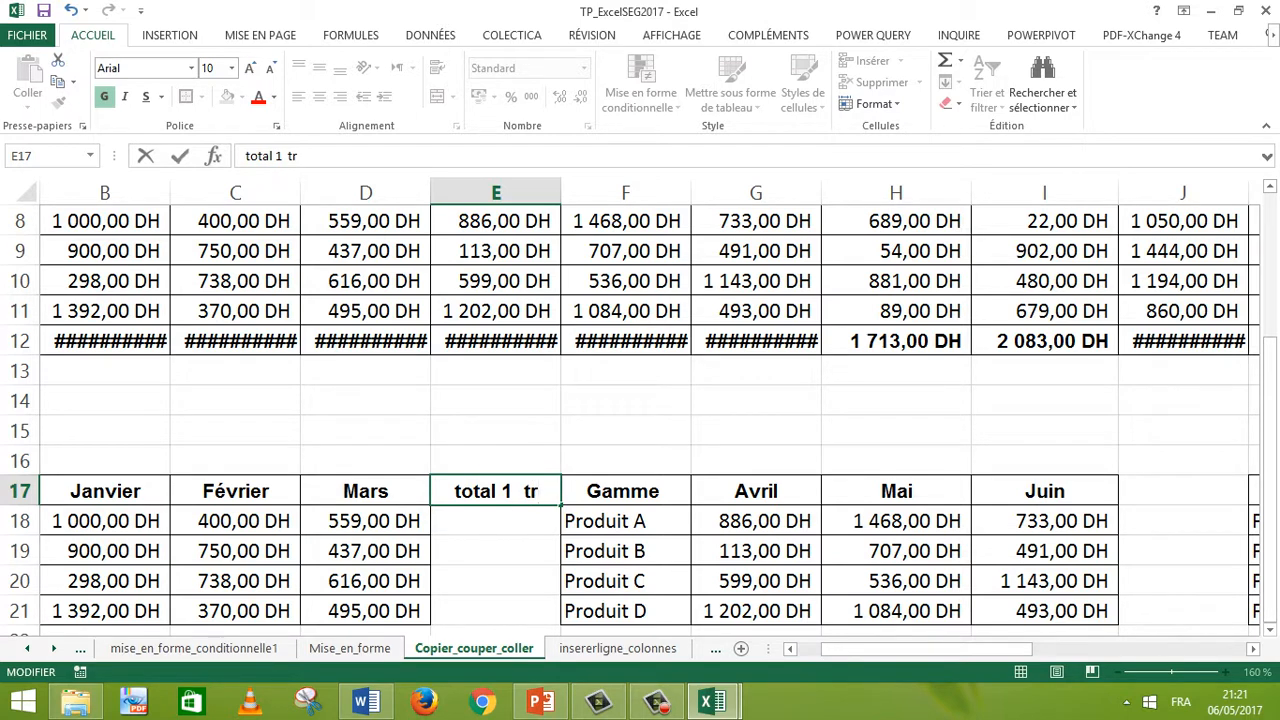
Step: Enter the header "Total 2 Tr" in J17, beside the second-quarter table's Juin column
{"action": "left_click", "coordinate": [1183, 491]}
{"action": "type", "text": "T"}
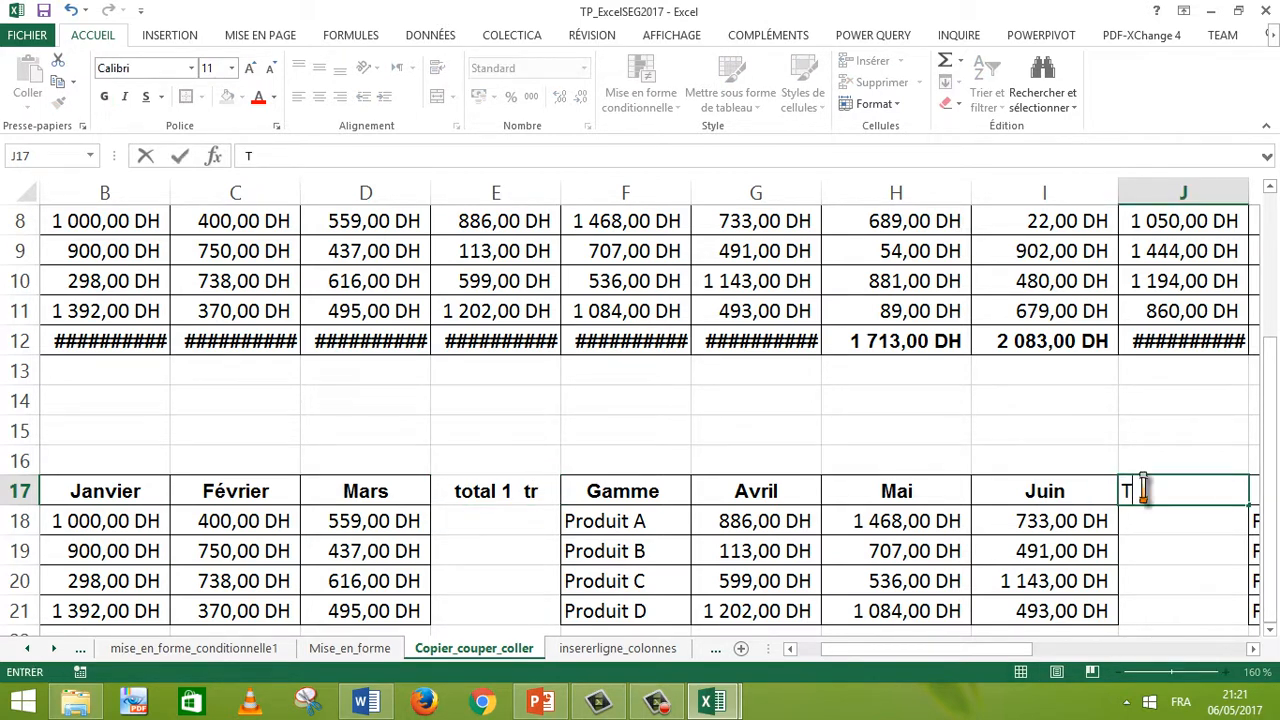
{"action": "type", "text": "otal 2 Tr"}
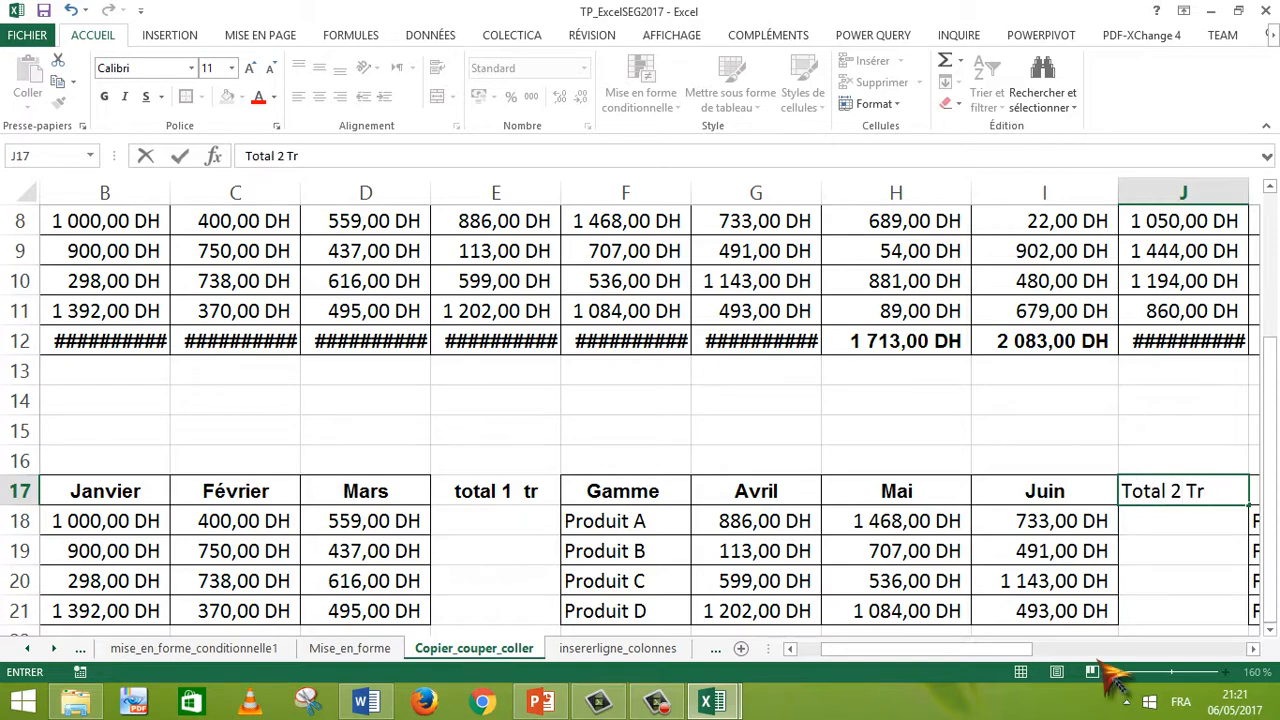
{"action": "left_click_drag", "start_coordinate": [1020, 649], "coordinate": [1089, 650]}
{"action": "left_click", "coordinate": [793, 581]}
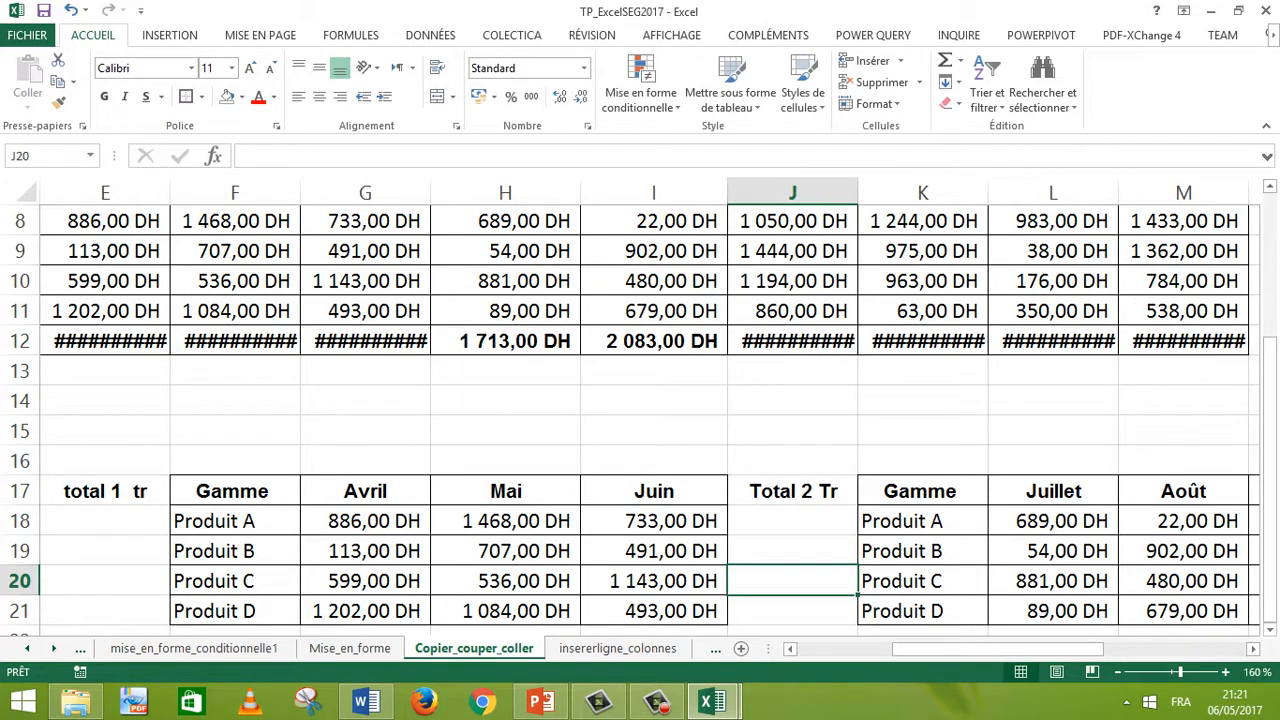
Step: Copy the header in J17 to O17, beside Septembre, and change the copy to "Total 3 Tr"
{"action": "left_click", "coordinate": [793, 491]}
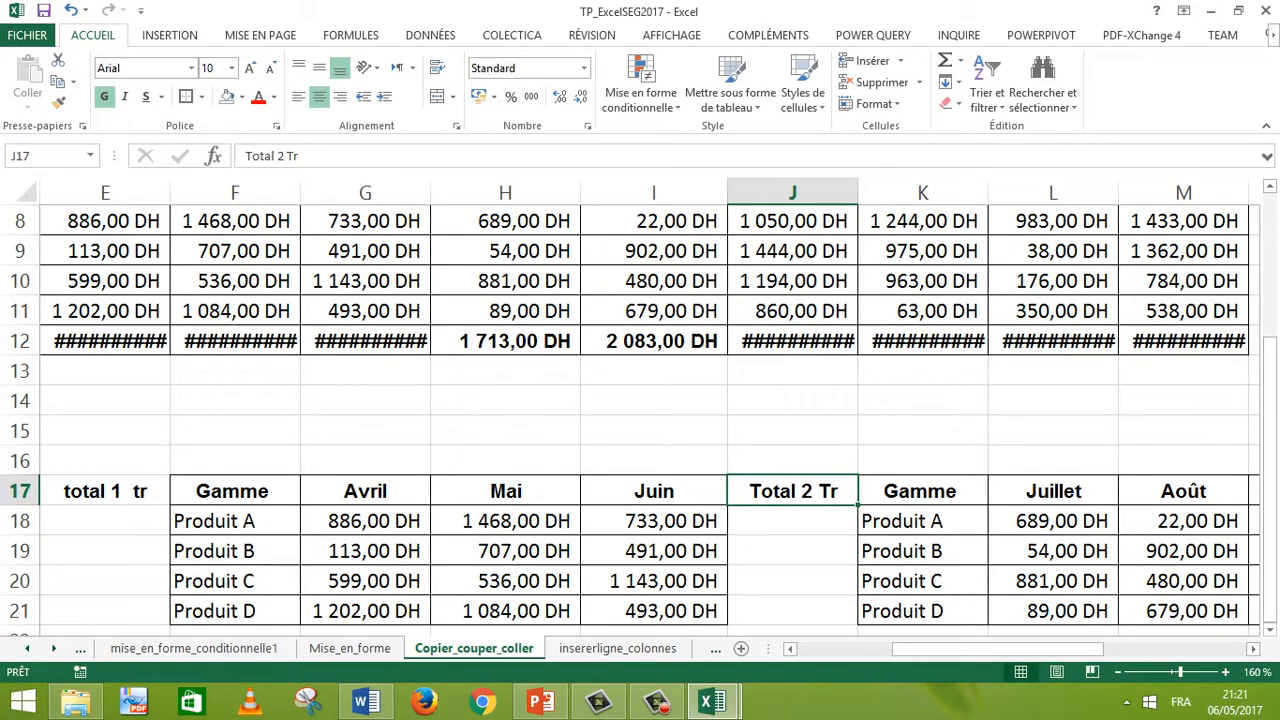
{"action": "key", "text": "ctrl+c"}
{"action": "left_click_drag", "start_coordinate": [1016, 650], "coordinate": [1093, 655]}
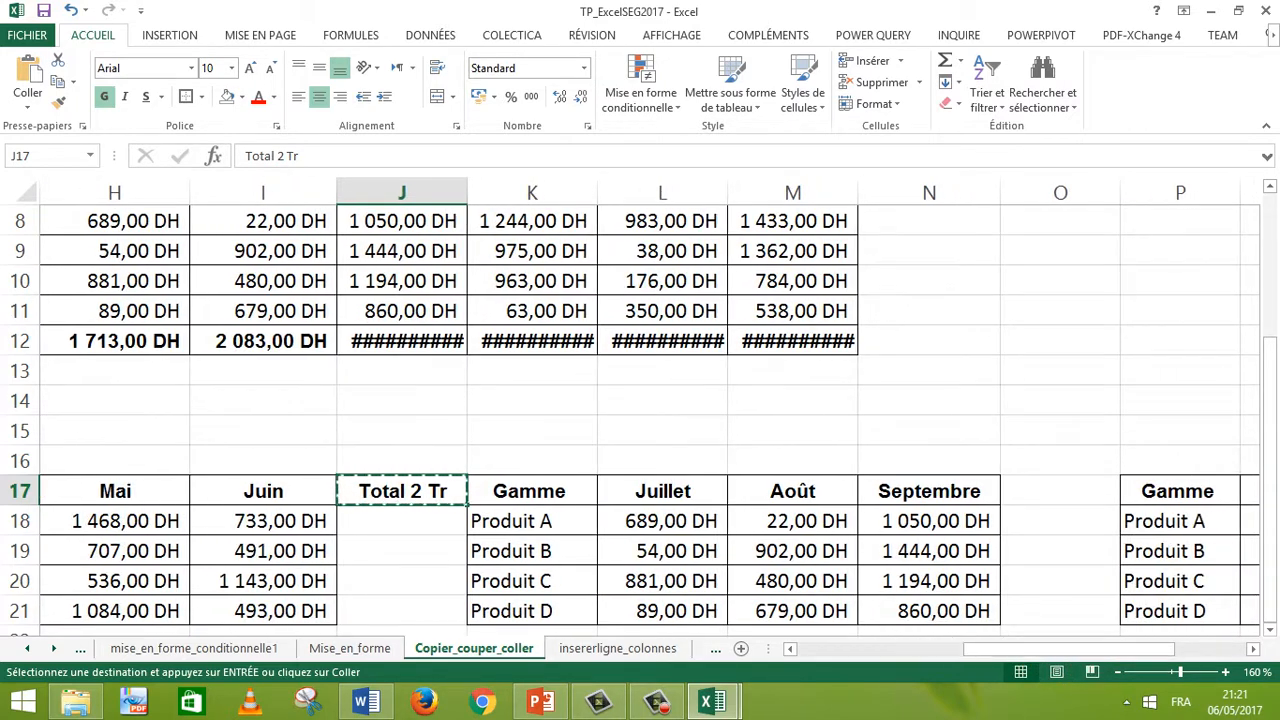
{"action": "left_click", "coordinate": [1055, 491]}
{"action": "key", "text": "ctrl+v"}
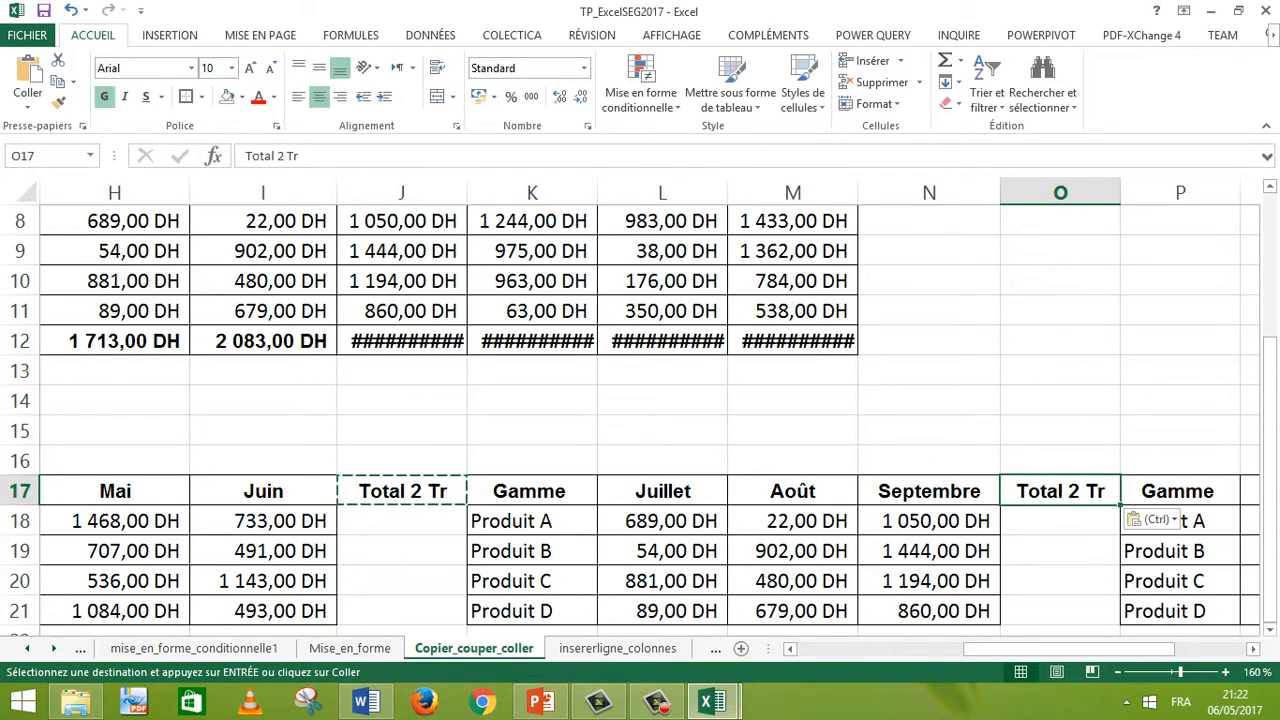
{"action": "double_click", "coordinate": [1077, 491]}
{"action": "key", "text": "BackSpace"}
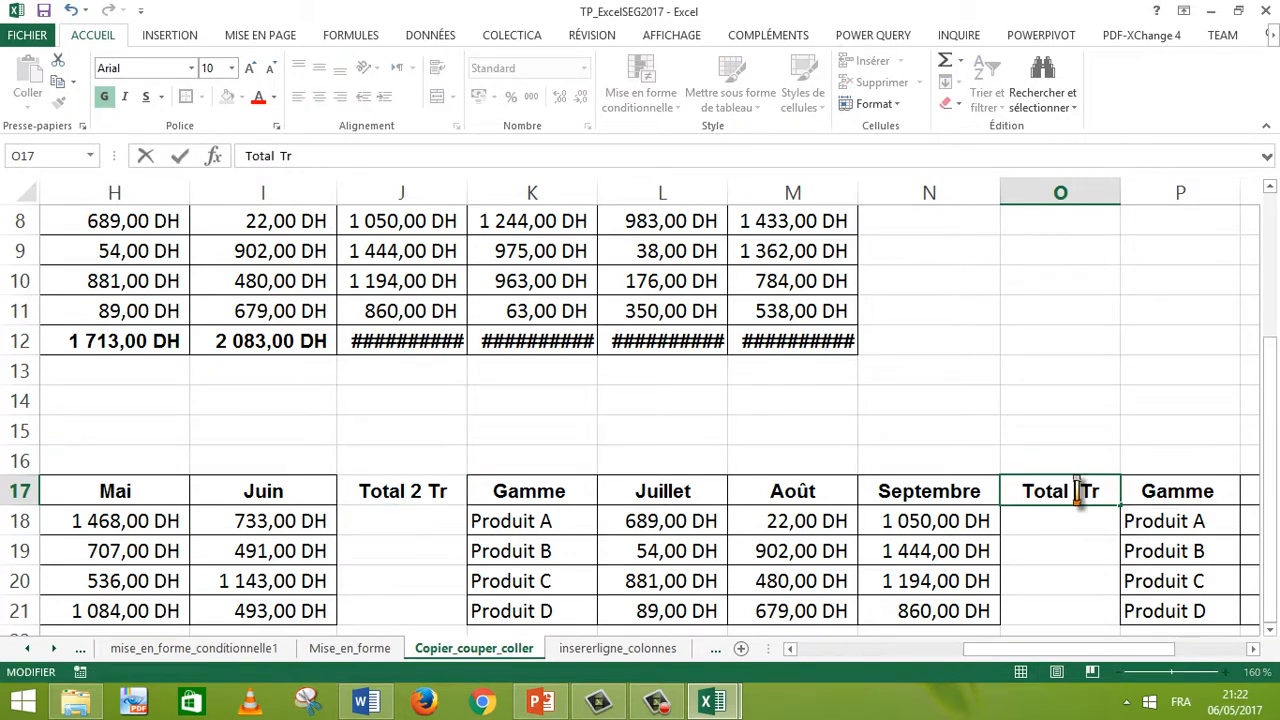
{"action": "type", "text": "3"}
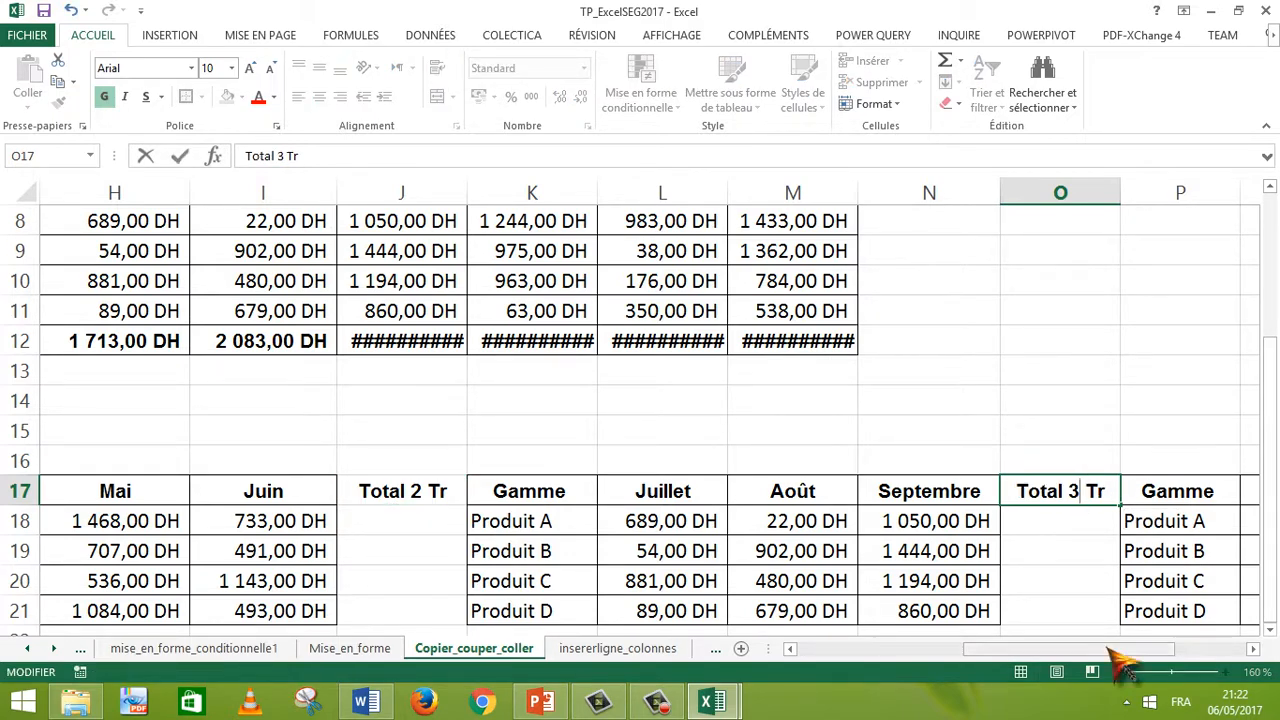
{"action": "left_click_drag", "start_coordinate": [1117, 660], "coordinate": [1194, 646]}
{"action": "left_click", "coordinate": [1240, 491]}
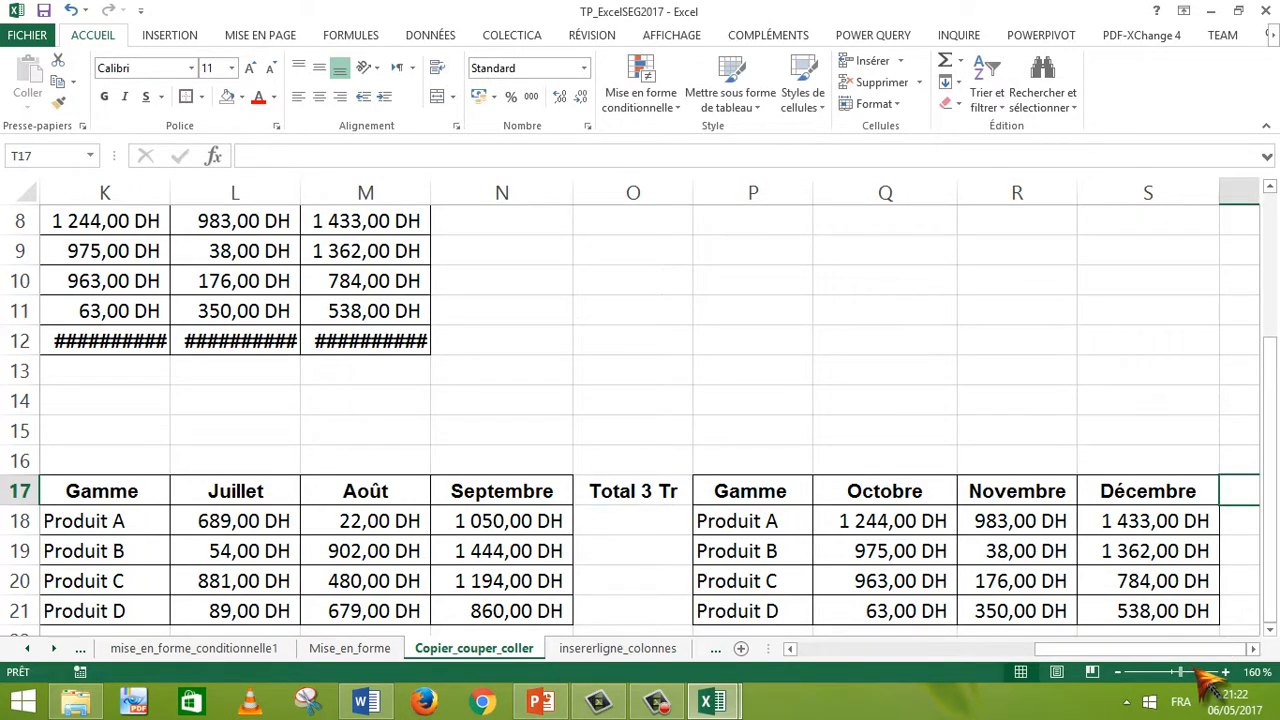
Step: Copy the header in O17 to T17, beside Décembre, and change the copy to "Total 4 Tr"
{"action": "left_click", "coordinate": [633, 491]}
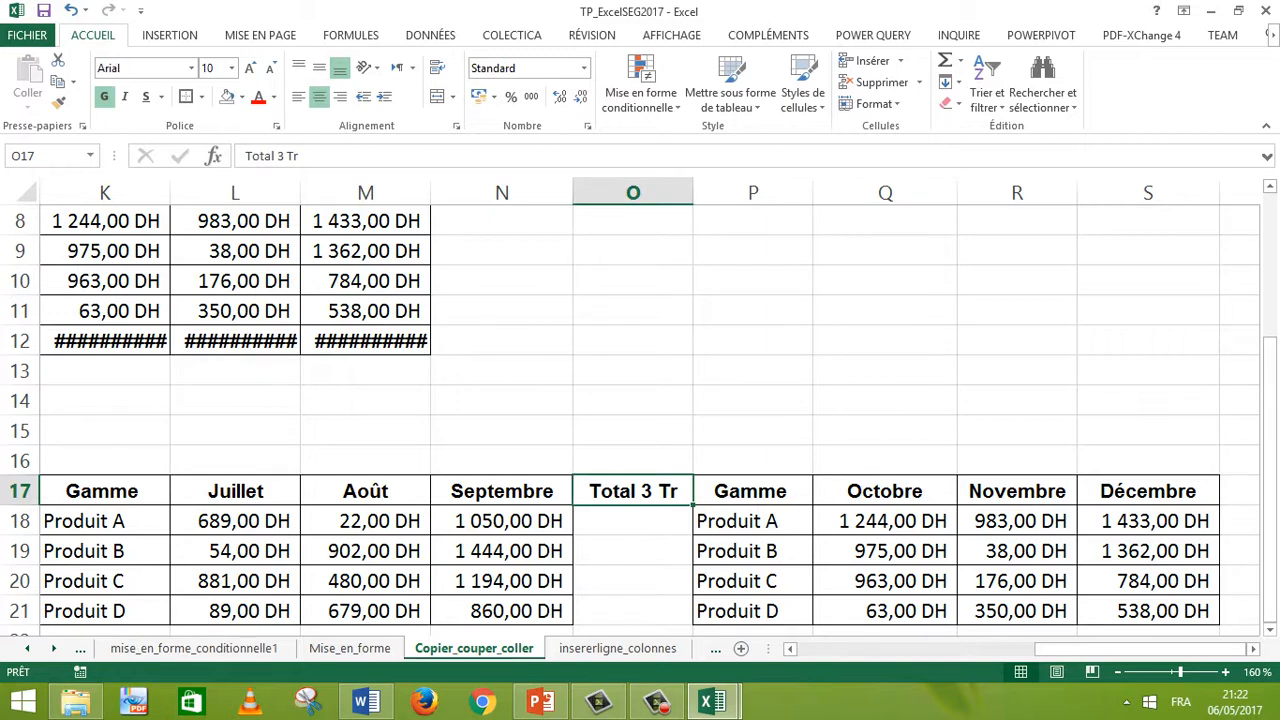
{"action": "key", "text": "ctrl+c"}
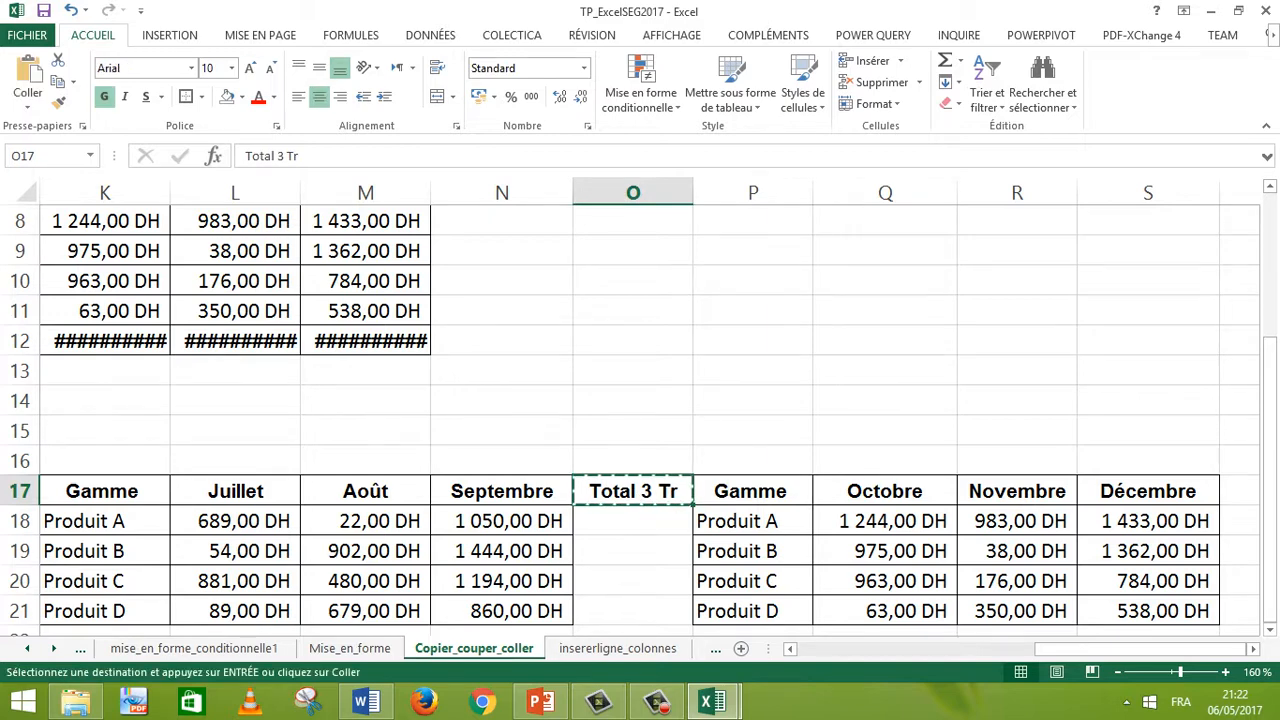
{"action": "left_click", "coordinate": [1252, 648]}
{"action": "left_click", "coordinate": [1253, 649]}
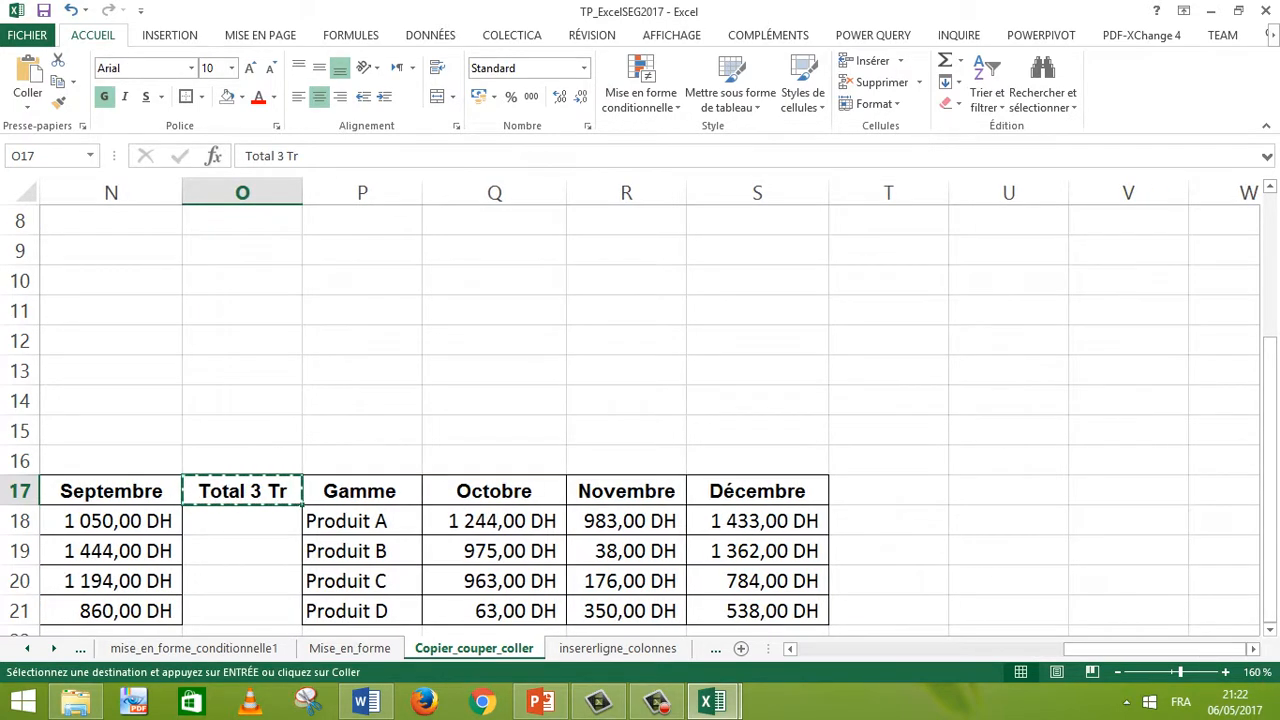
{"action": "left_click", "coordinate": [888, 491]}
{"action": "key", "text": "ctrl+v"}
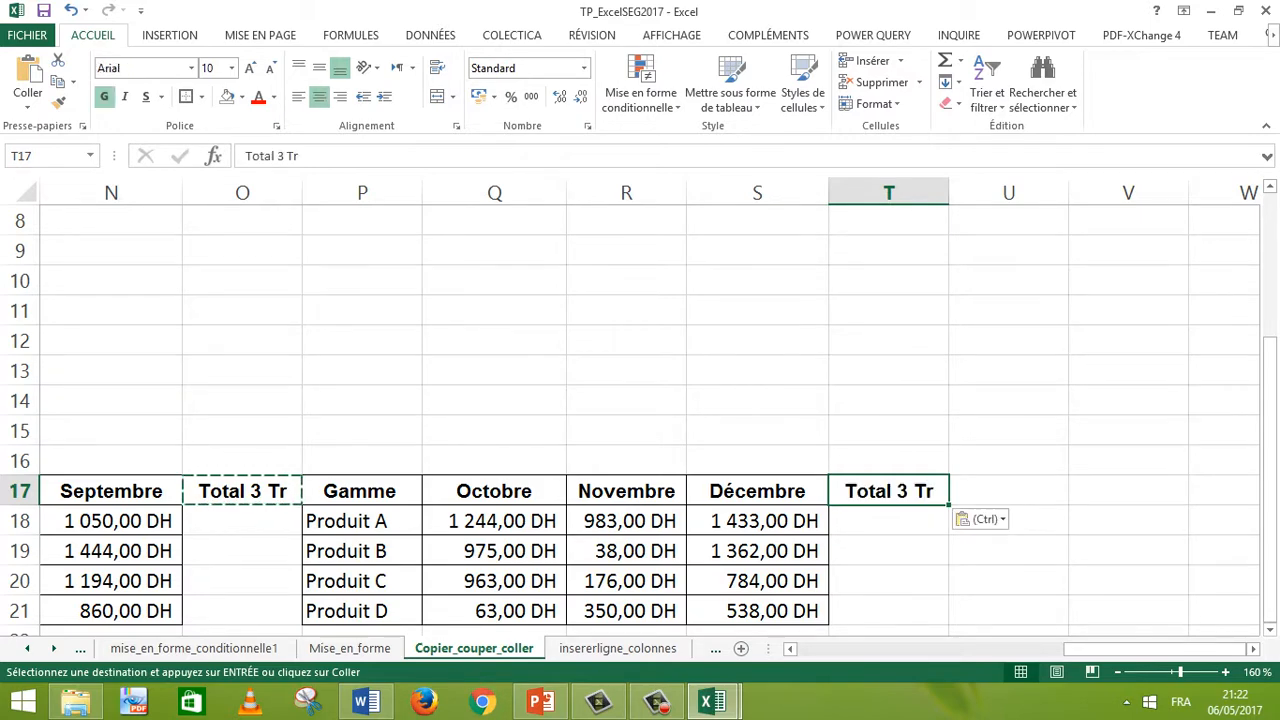
{"action": "double_click", "coordinate": [903, 491]}
{"action": "key", "text": "BackSpace"}
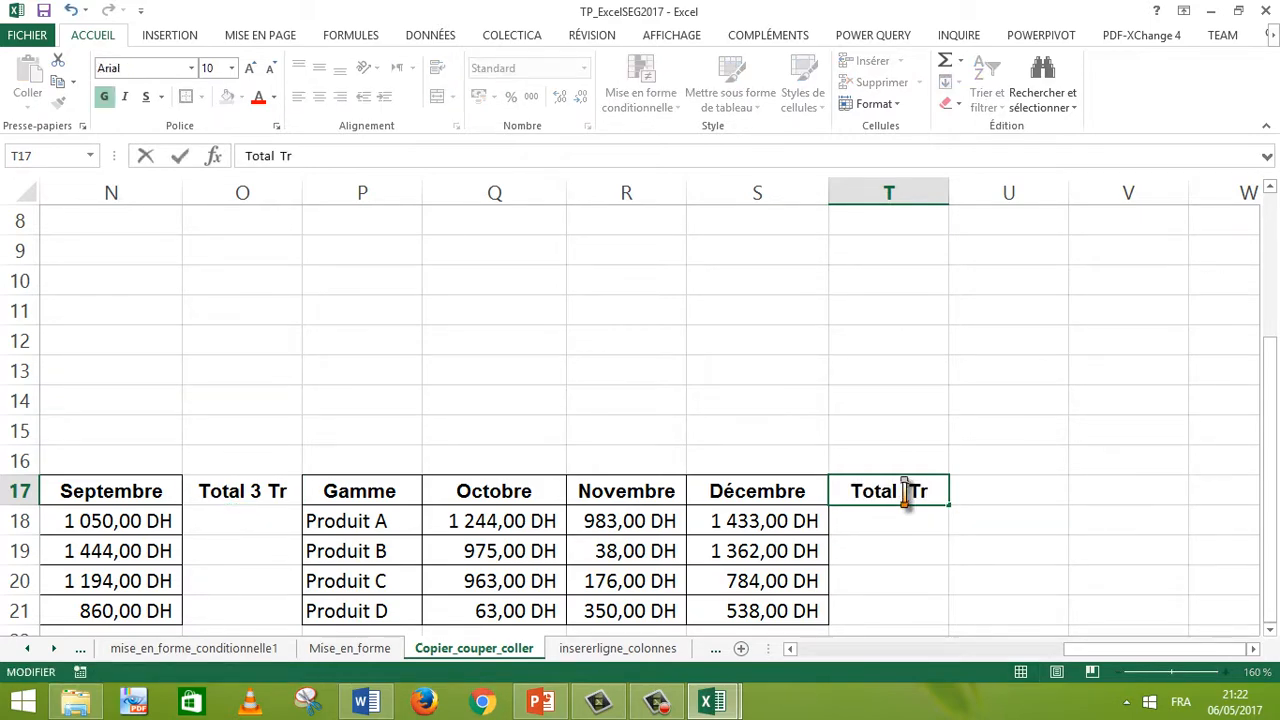
{"action": "type", "text": "4"}
{"action": "key", "text": "Return"}
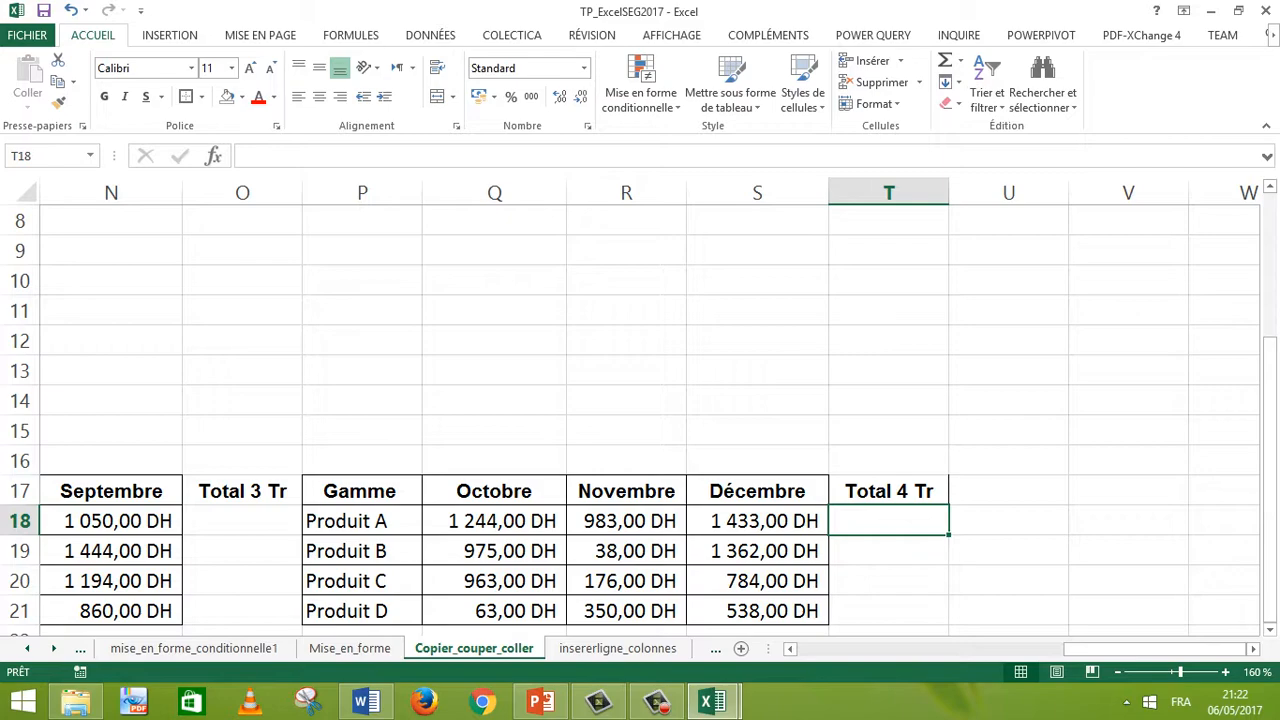
Step: Copy the entire Produit A row, row 8, of the annual table into row 14
{"action": "left_click", "coordinate": [830, 649]}
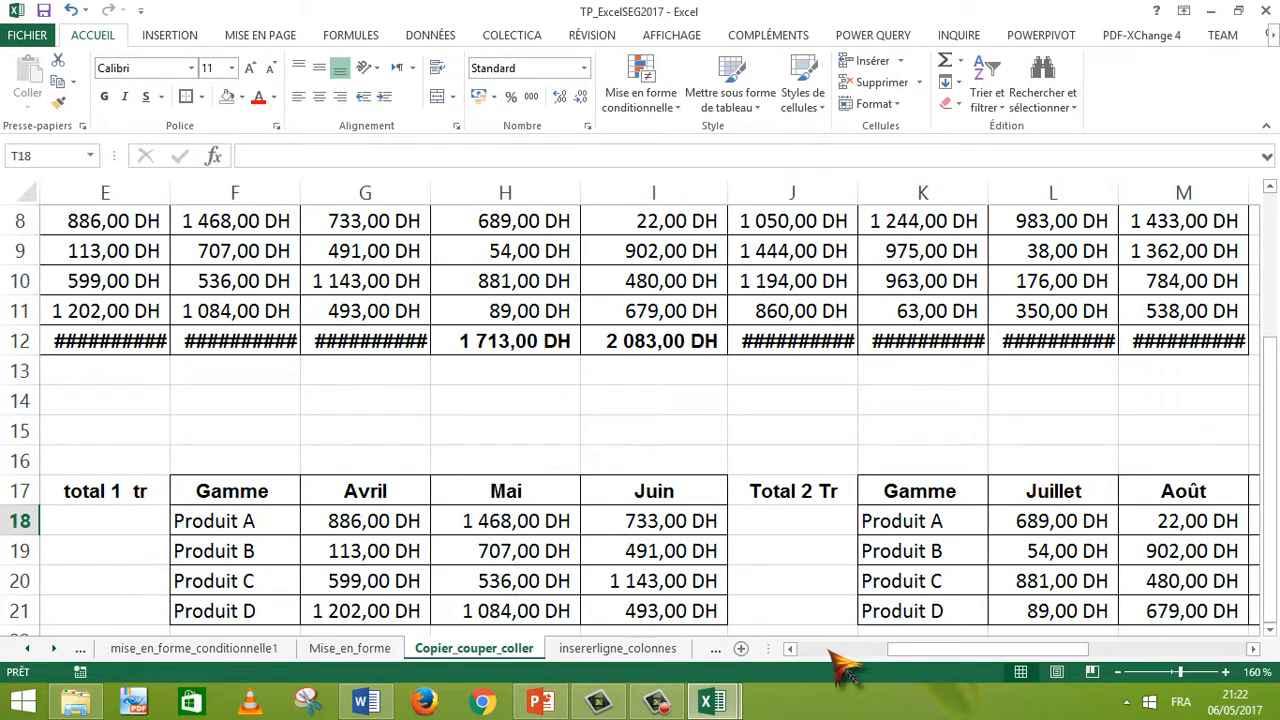
{"action": "left_click", "coordinate": [826, 649]}
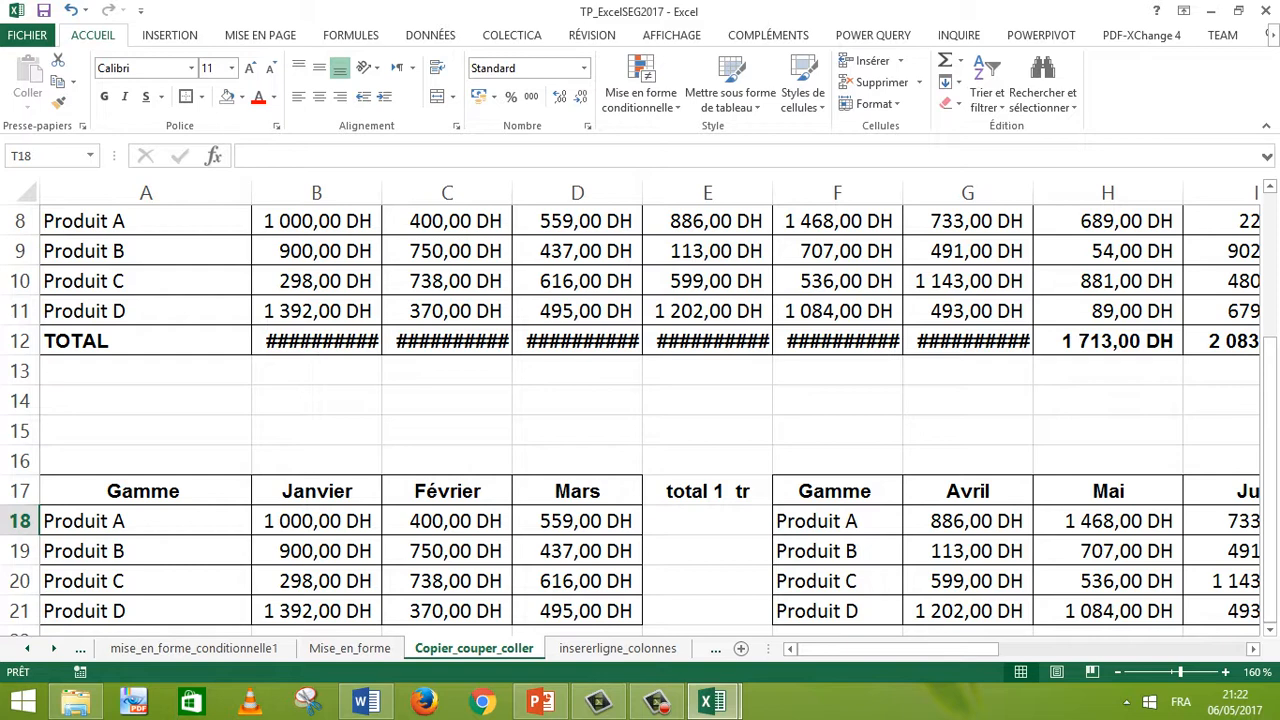
{"action": "left_click_drag", "start_coordinate": [145, 221], "coordinate": [145, 341]}
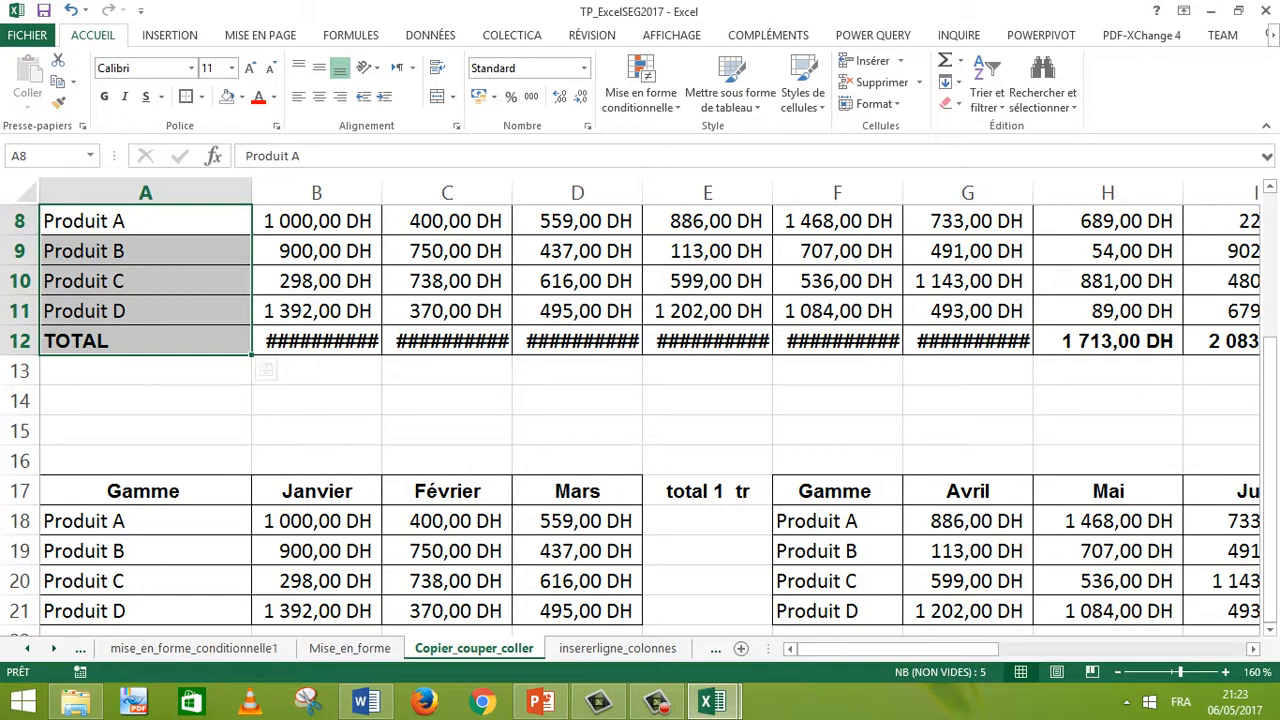
{"action": "left_click", "coordinate": [120, 221]}
{"action": "key", "text": "shift+space"}
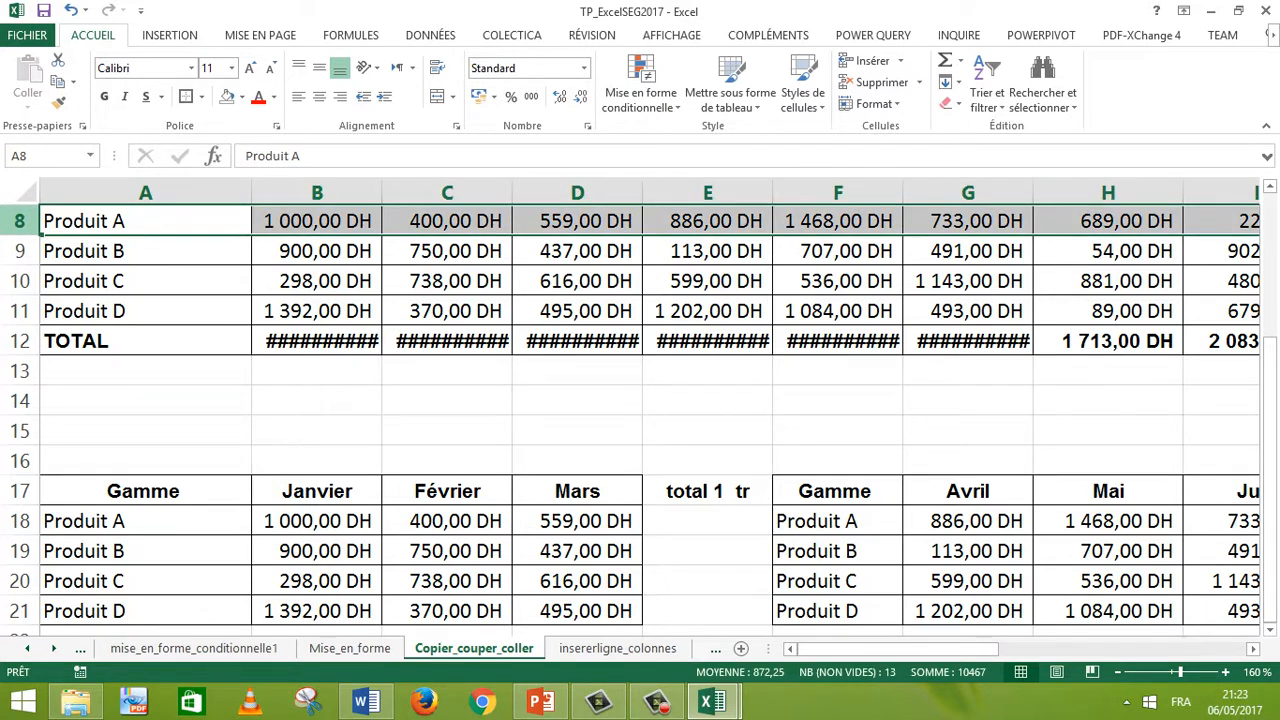
{"action": "key", "text": "ctrl+c"}
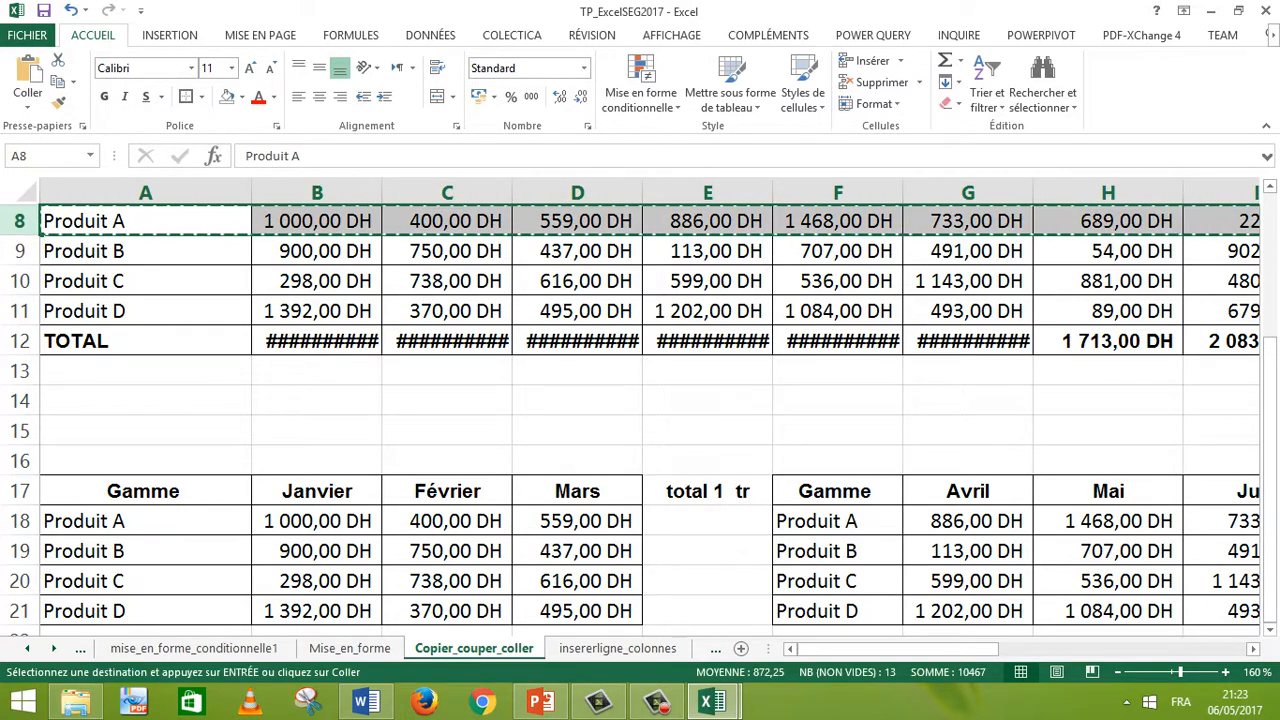
{"action": "left_click", "coordinate": [20, 401]}
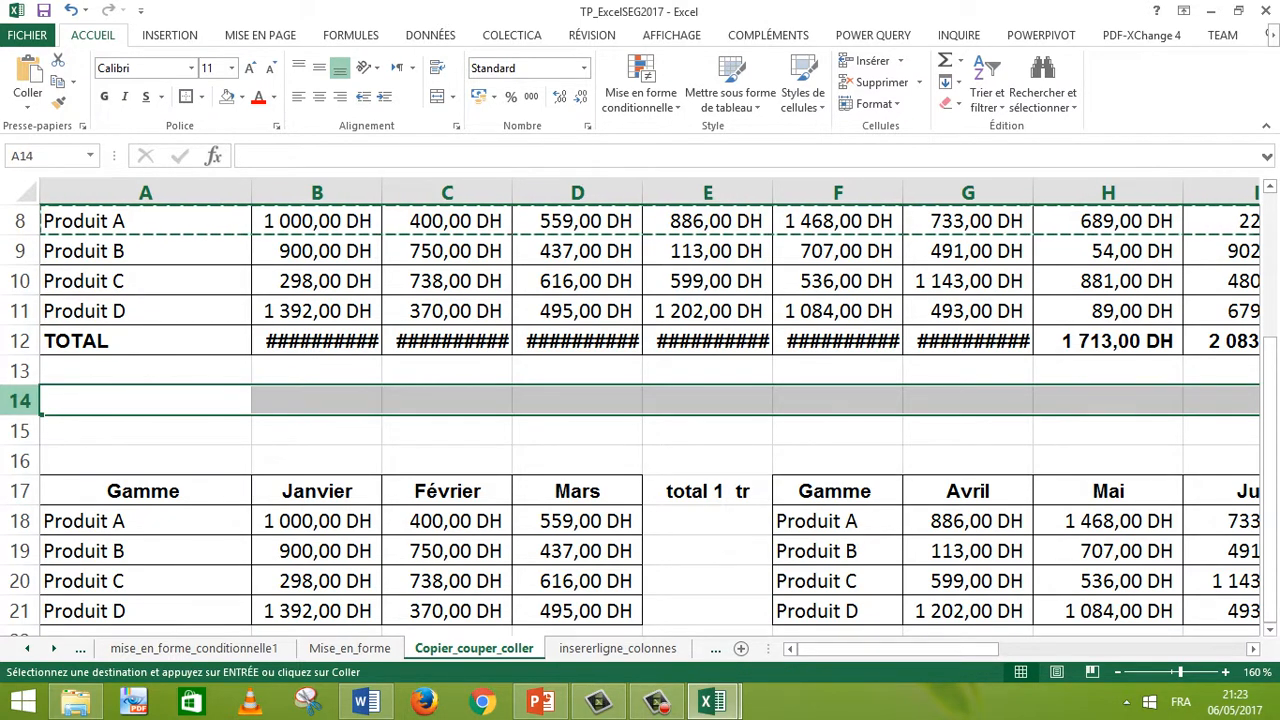
{"action": "key", "text": "ctrl+v"}
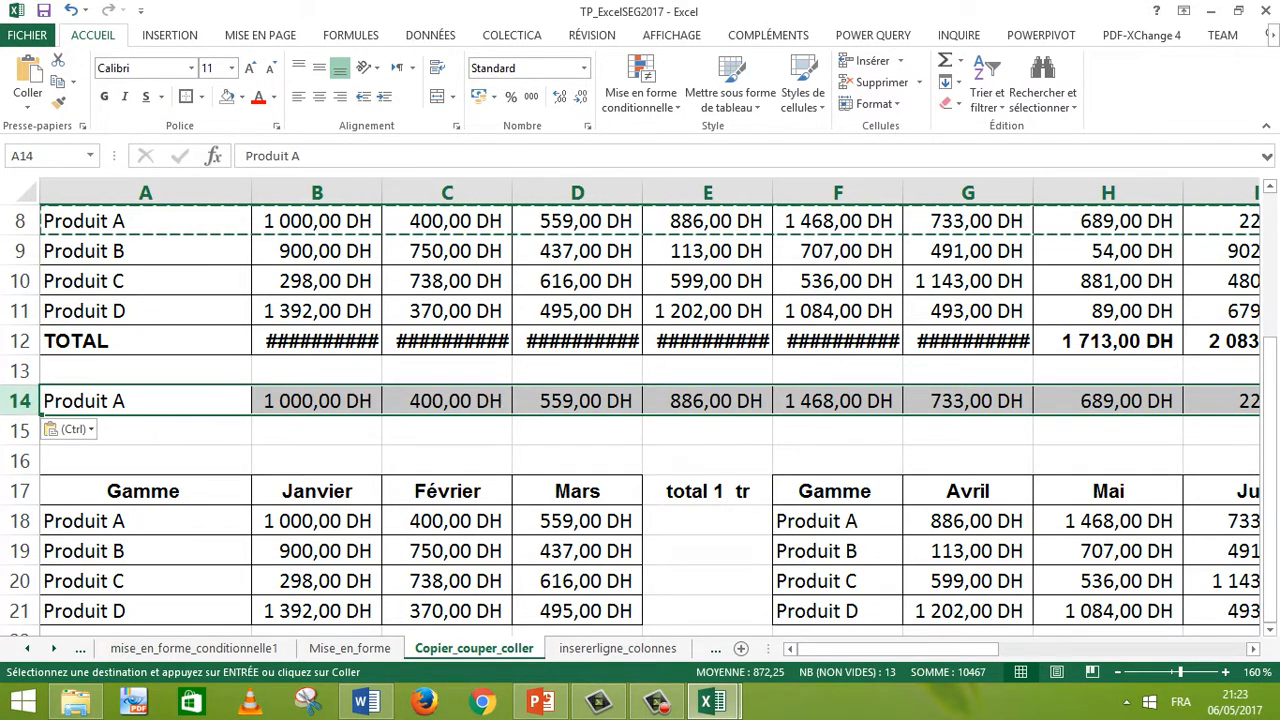
Step: Undo the paste of the Produit A row into row 14
{"action": "left_click", "coordinate": [20, 221]}
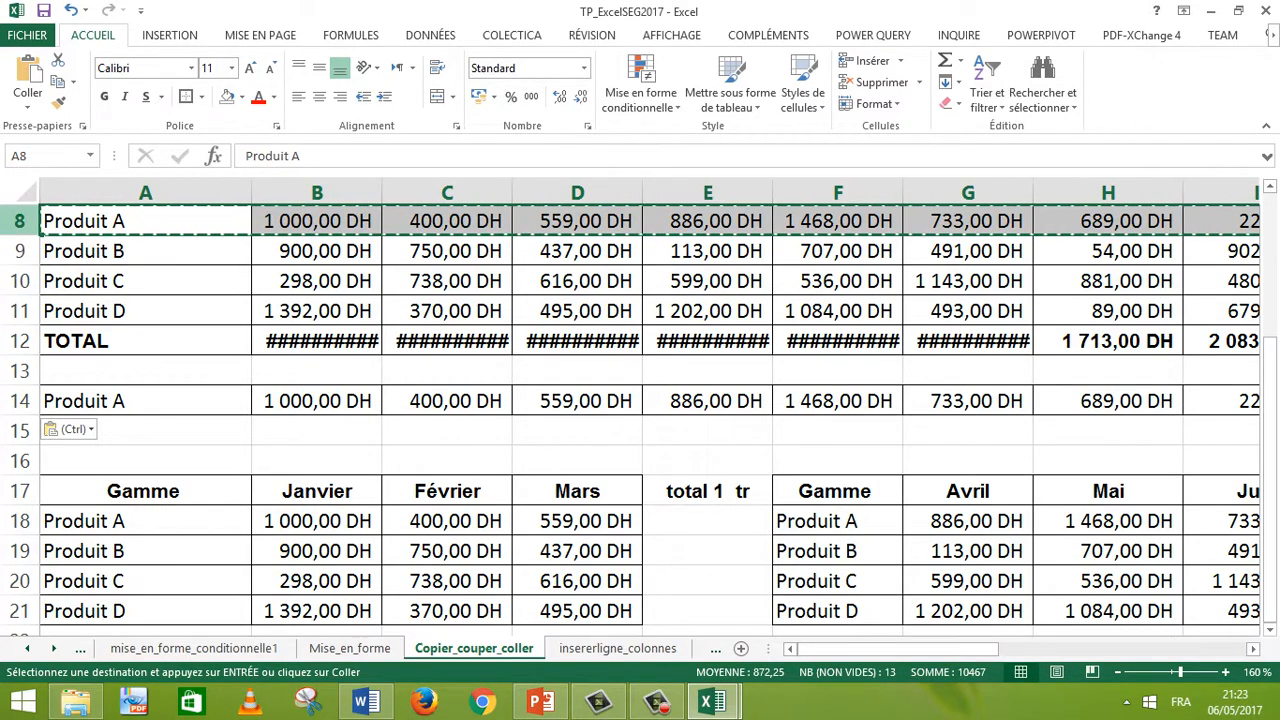
{"action": "left_click", "coordinate": [20, 401]}
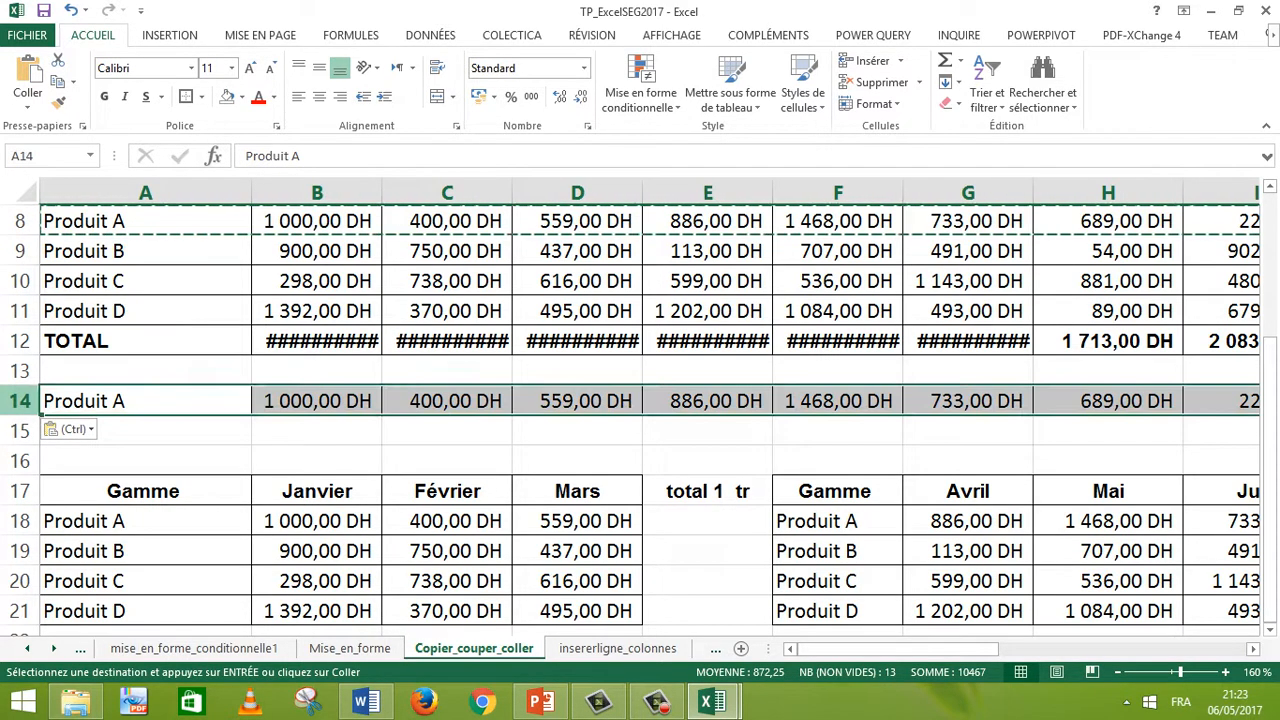
{"action": "left_click", "coordinate": [150, 431]}
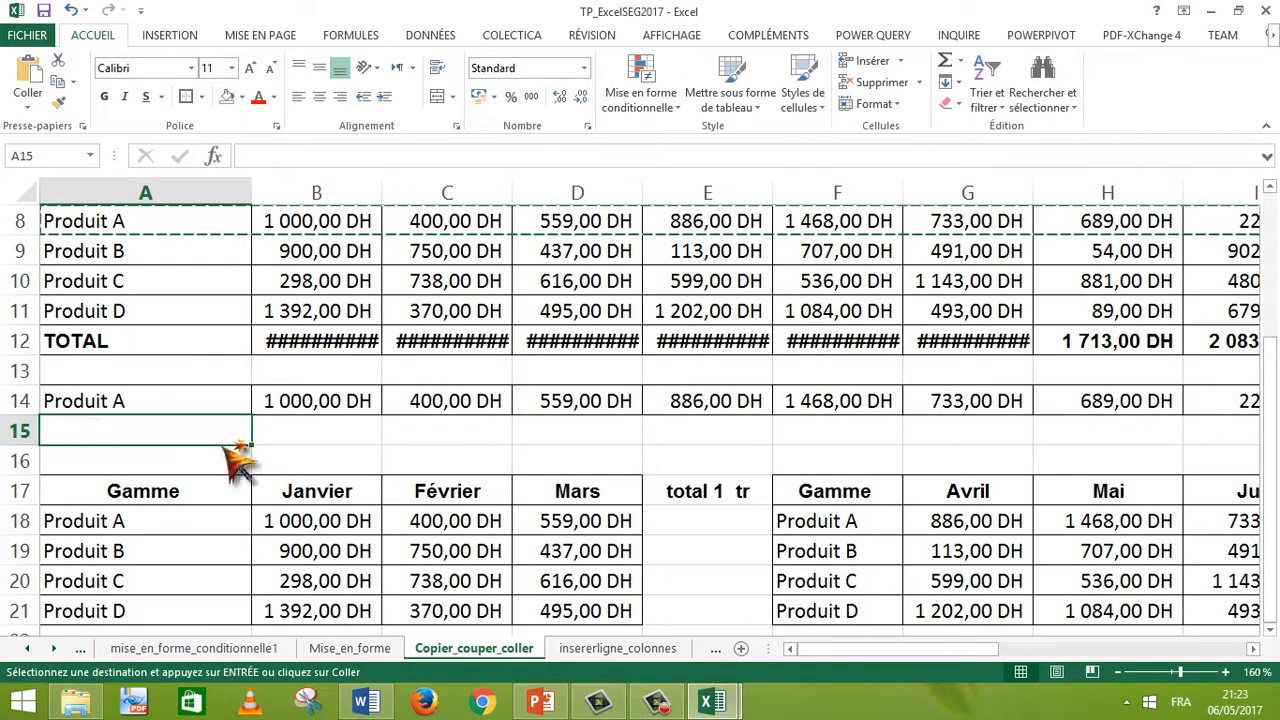
{"action": "key", "text": "ctrl+z"}
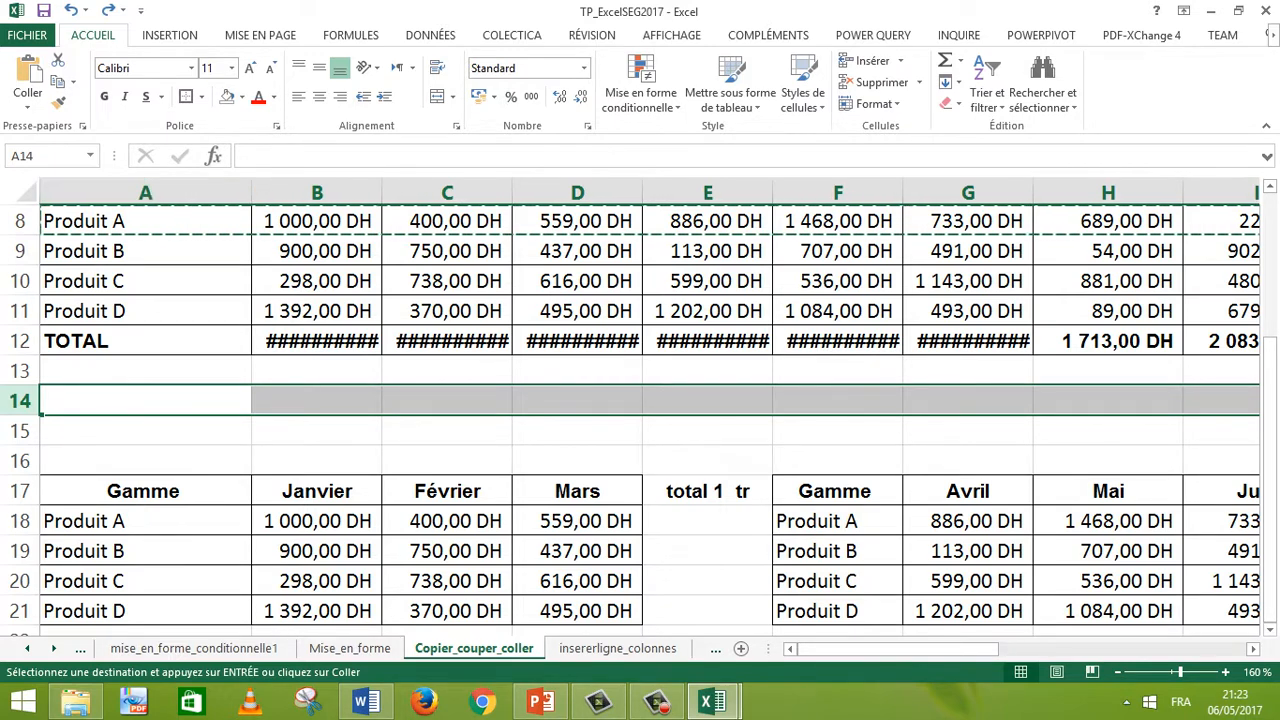
Step: Copy all cells of the Copier_couper_coller sheet and add a new worksheet named "copieautrefeuille"
{"action": "left_click", "coordinate": [26, 193]}
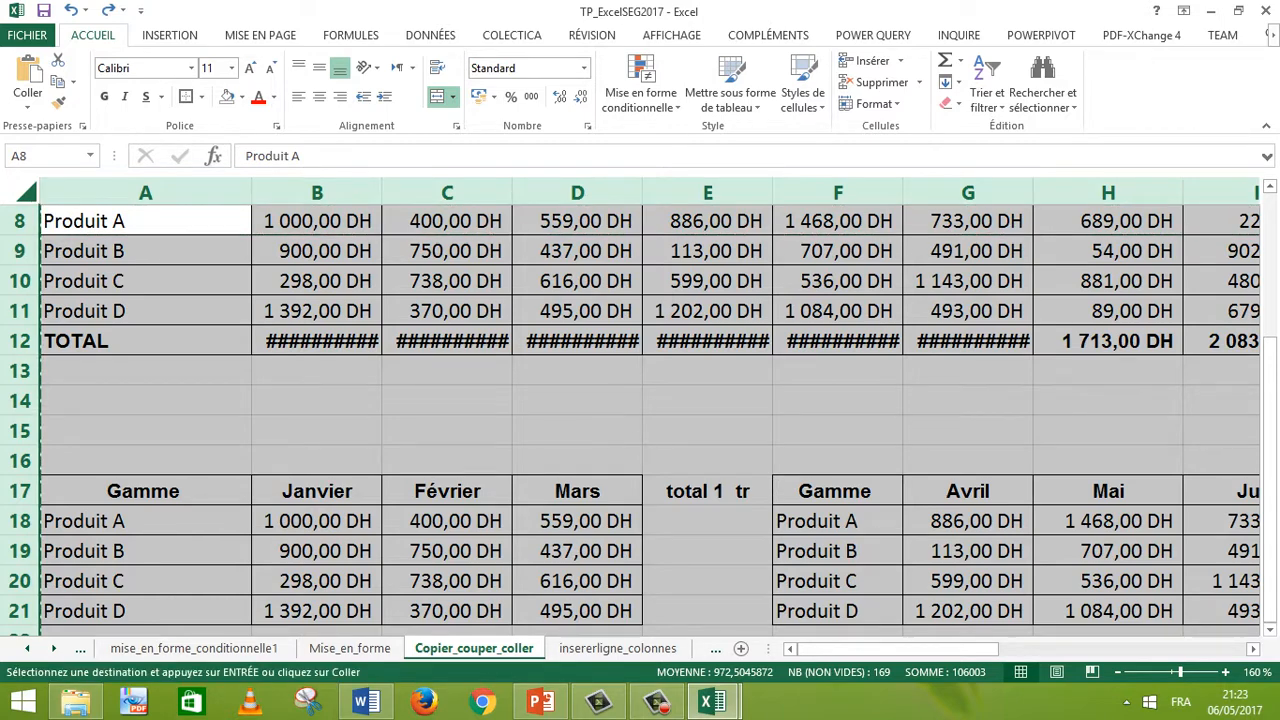
{"action": "left_click", "coordinate": [742, 649]}
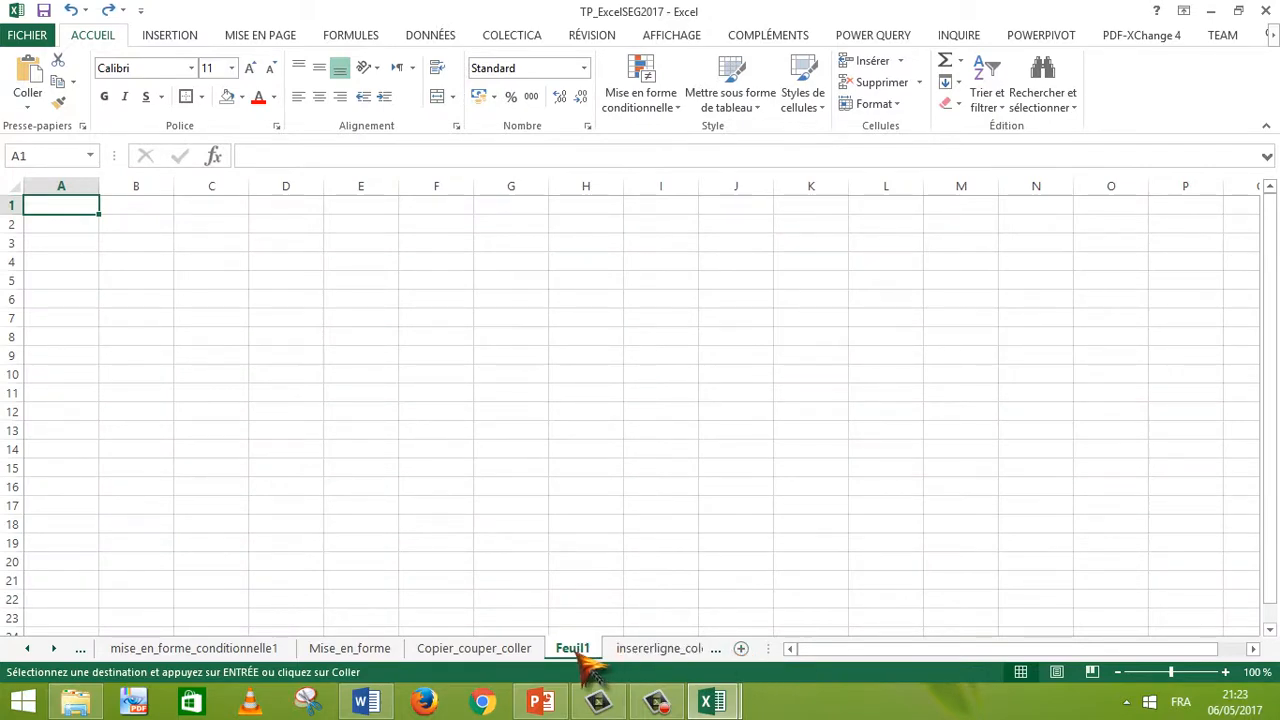
{"action": "left_click_drag", "start_coordinate": [573, 648], "coordinate": [573, 645]}
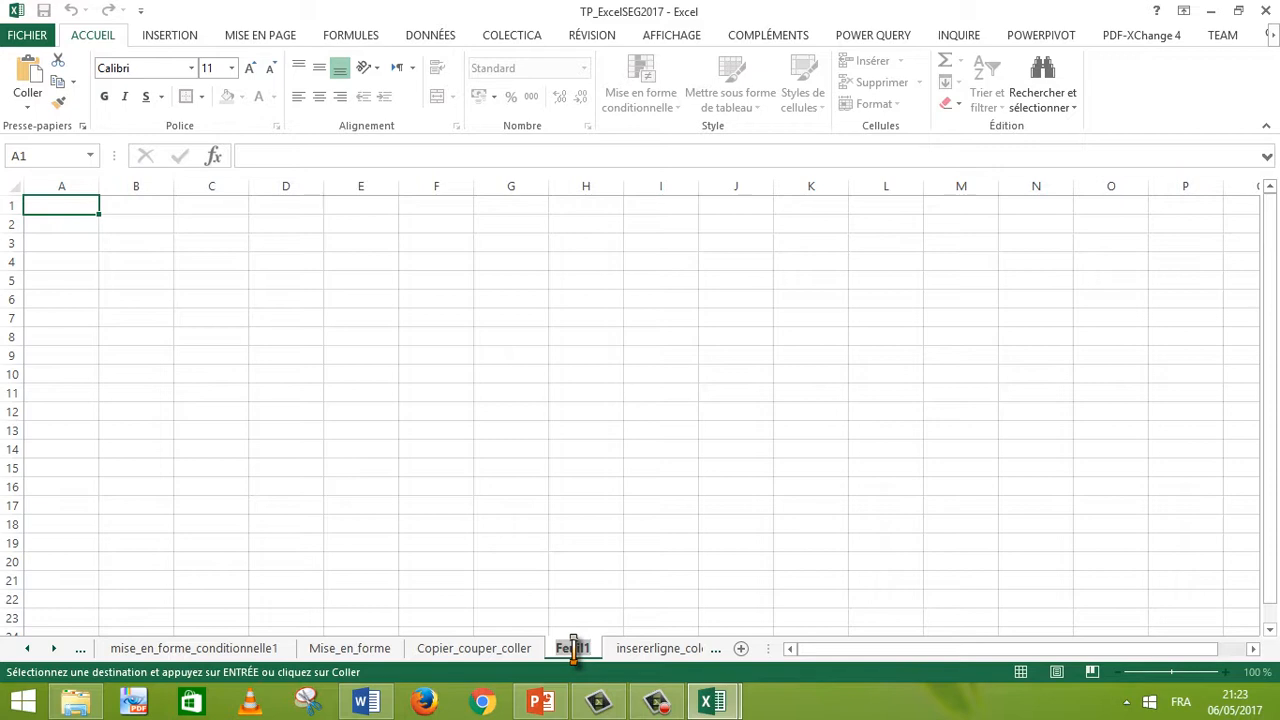
{"action": "type", "text": "colle"}
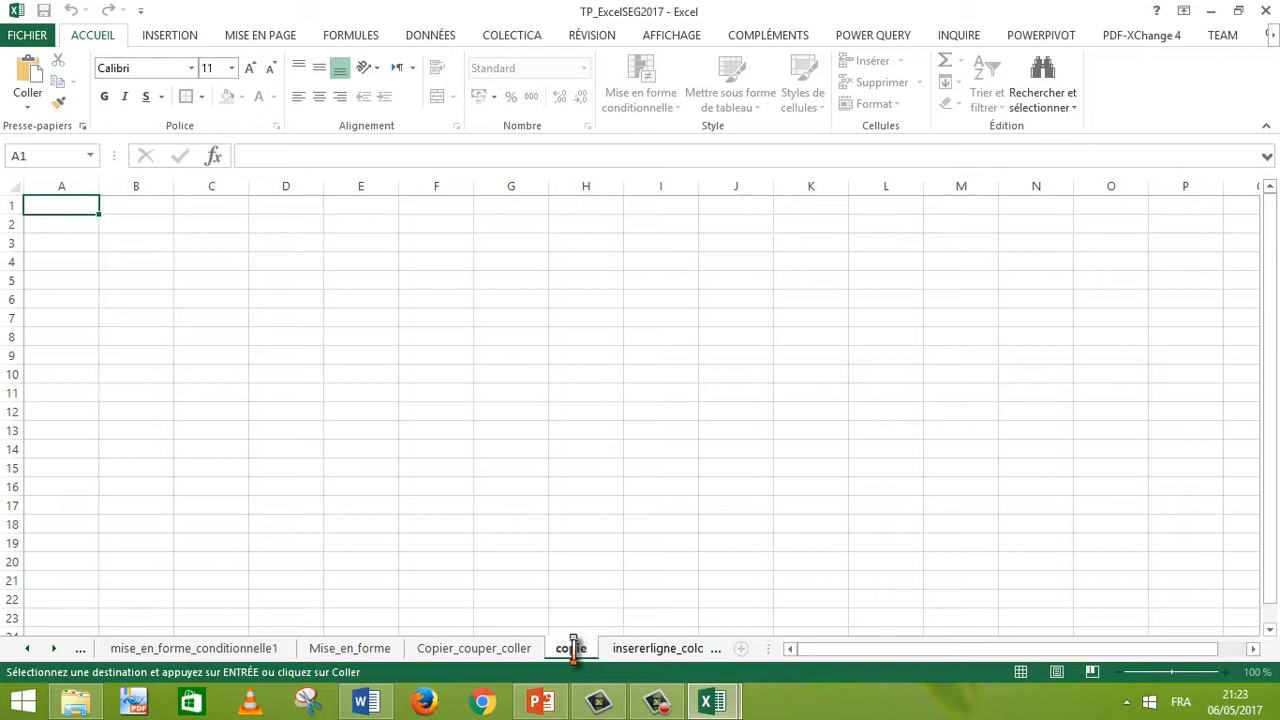
{"action": "type", "text": "autr"}
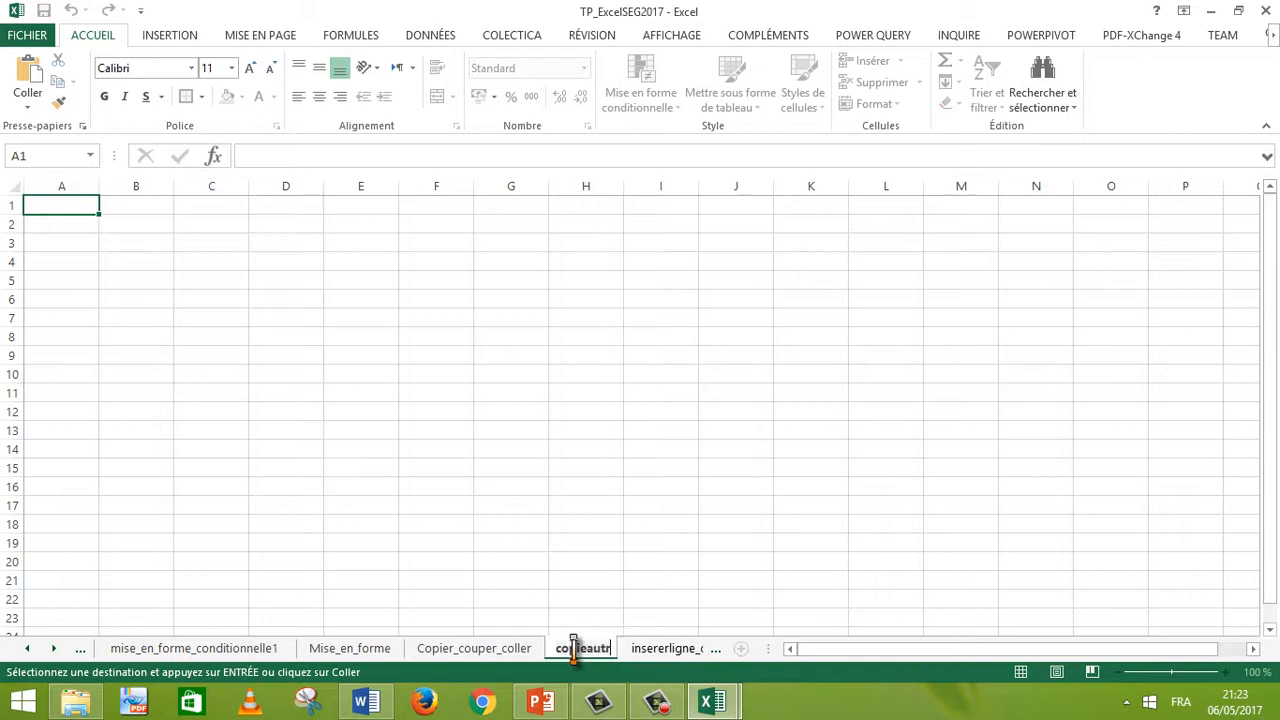
{"action": "type", "text": "efeuille"}
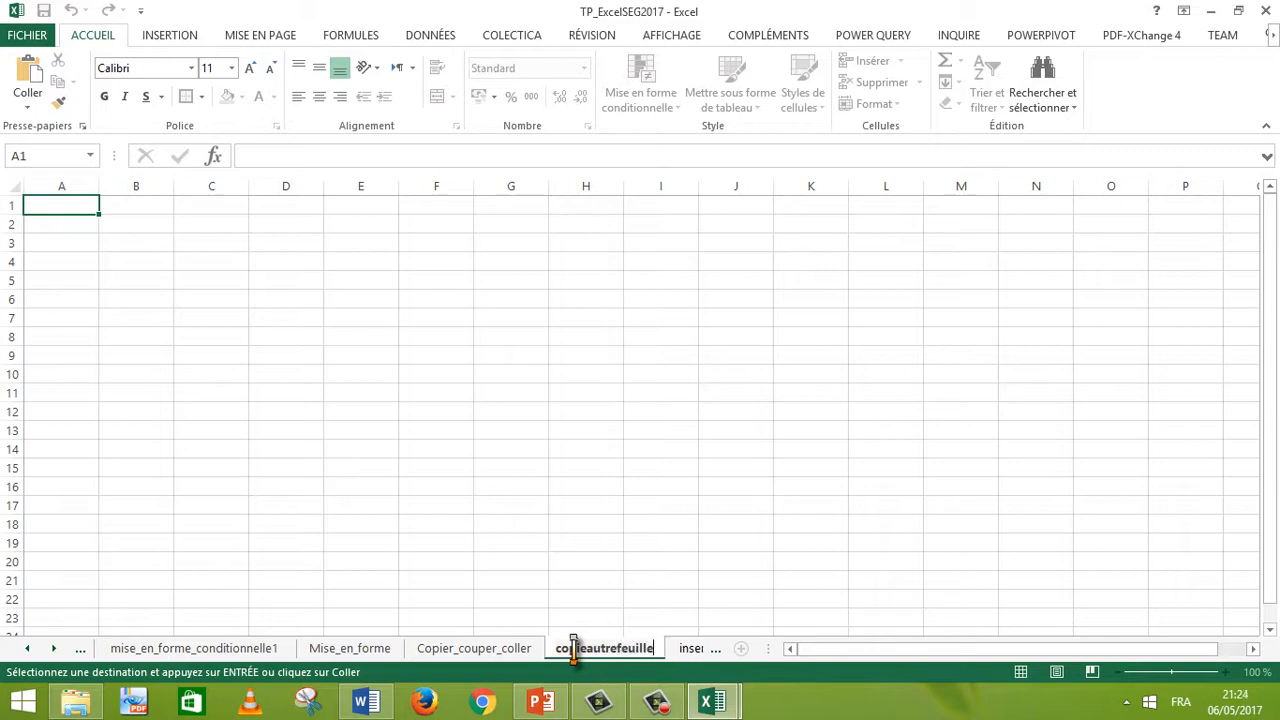
{"action": "left_click", "coordinate": [510, 373]}
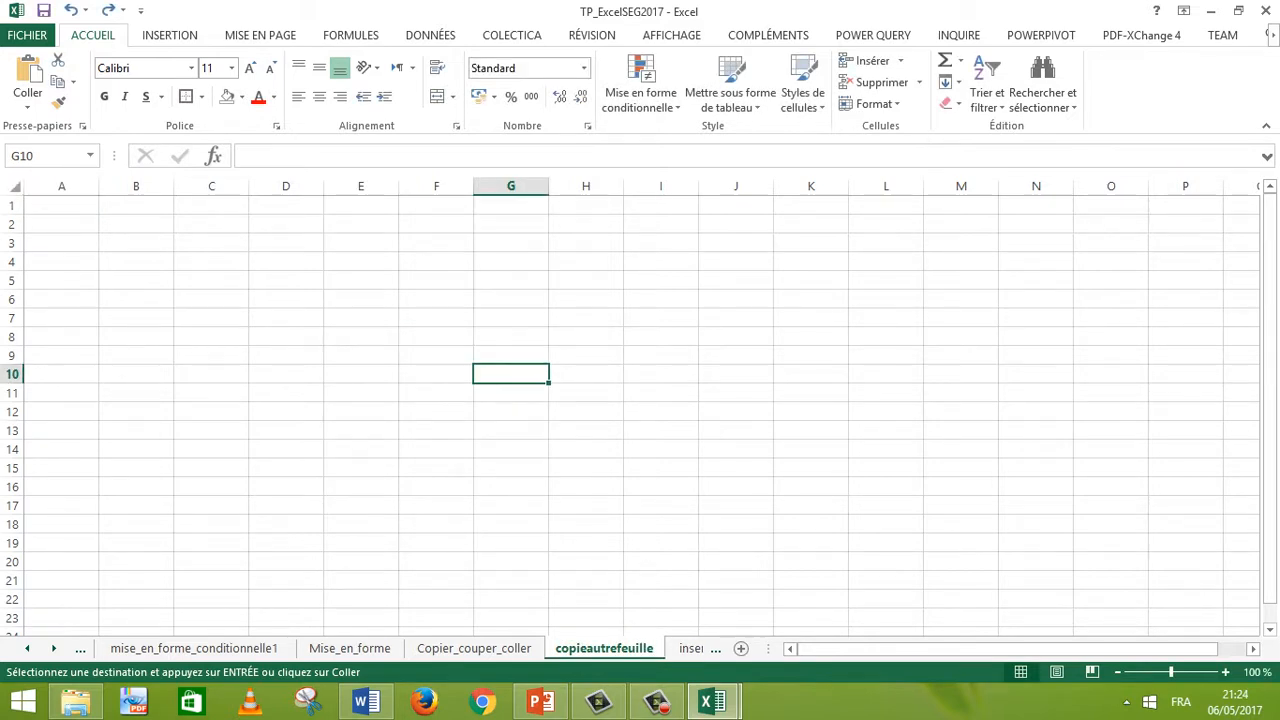
Step: Paste the copied cells over the entire copieautrefeuille sheet
{"action": "left_click", "coordinate": [14, 187]}
{"action": "key", "text": "ctrl+v"}
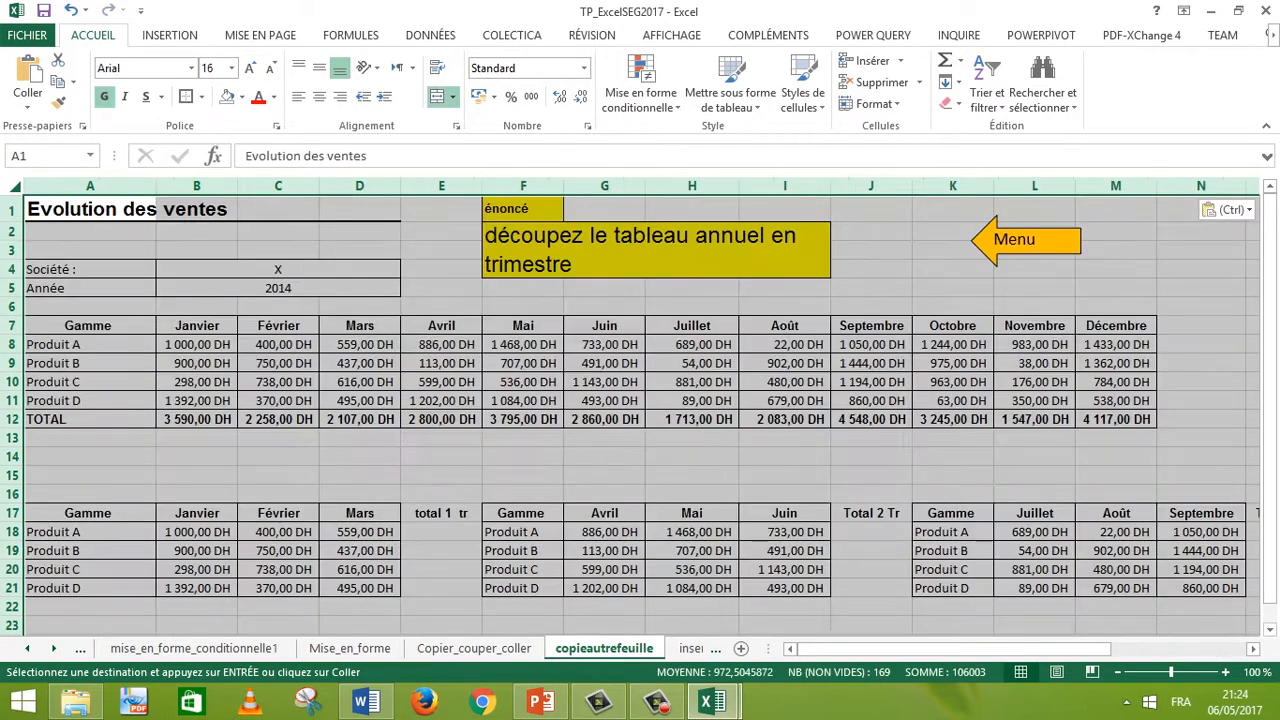
{"action": "left_click", "coordinate": [441, 475]}
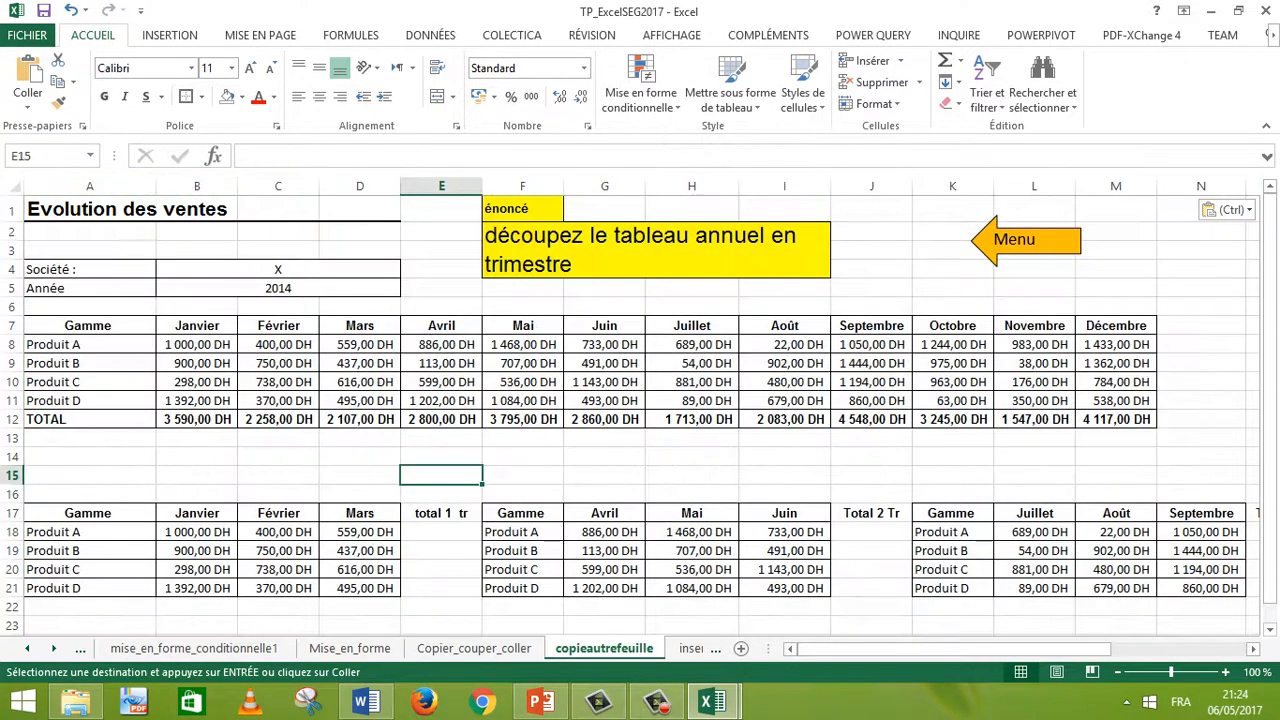